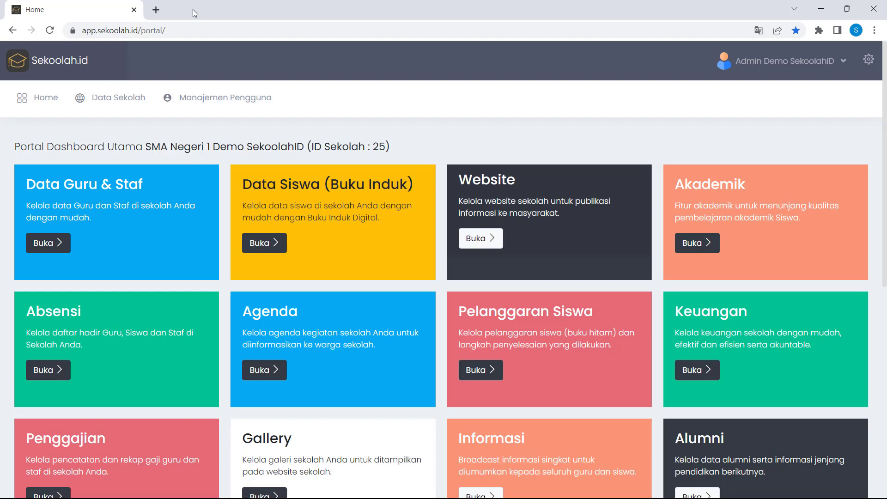
Open the Saldo Kas reference data in the Keuangan module.
{"action": "left_click", "coordinate": [690, 374]}
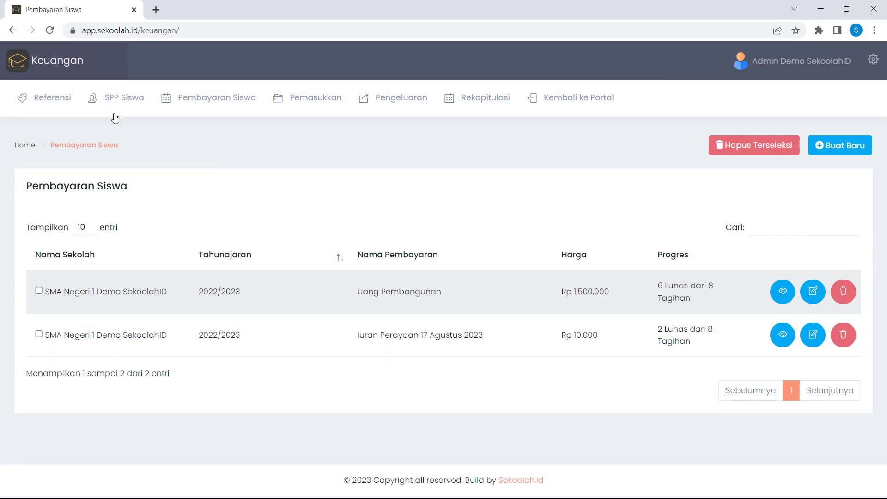
{"action": "mouse_move", "coordinate": [45, 95]}
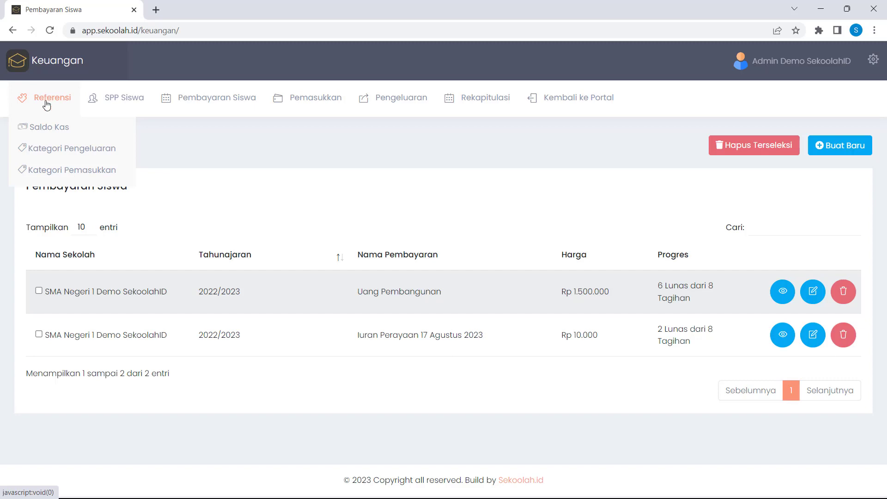
{"action": "left_click", "coordinate": [45, 126]}
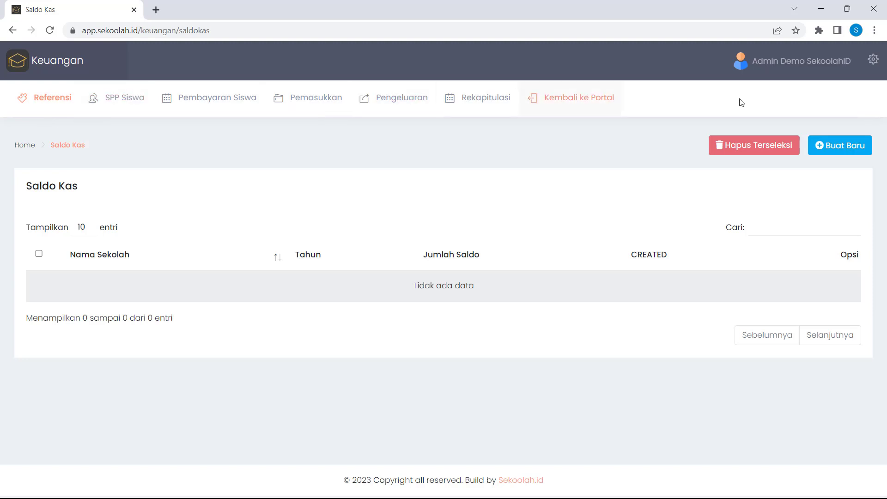
Add a Saldo Kas record for SMA Negeri 1 Demo SekoolahID with year 2023 and a balance of 300000000, and save it.
{"action": "left_click", "coordinate": [832, 146]}
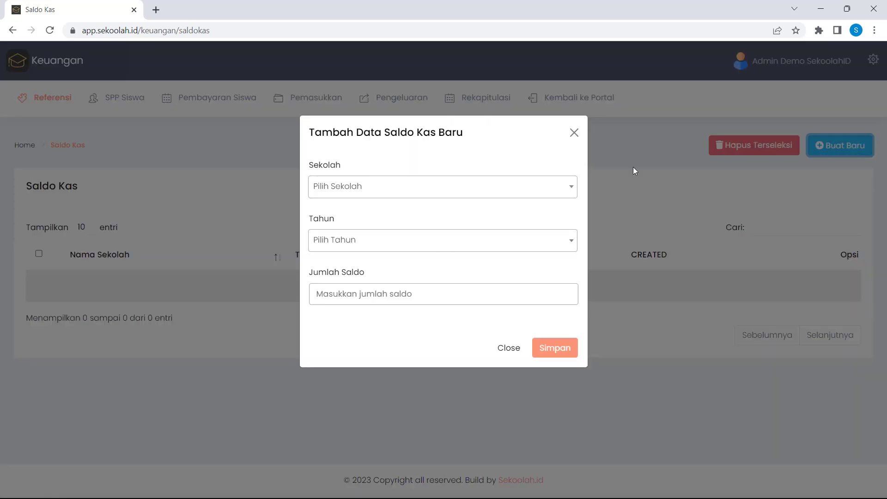
{"action": "left_click", "coordinate": [539, 190]}
{"action": "left_click", "coordinate": [422, 251]}
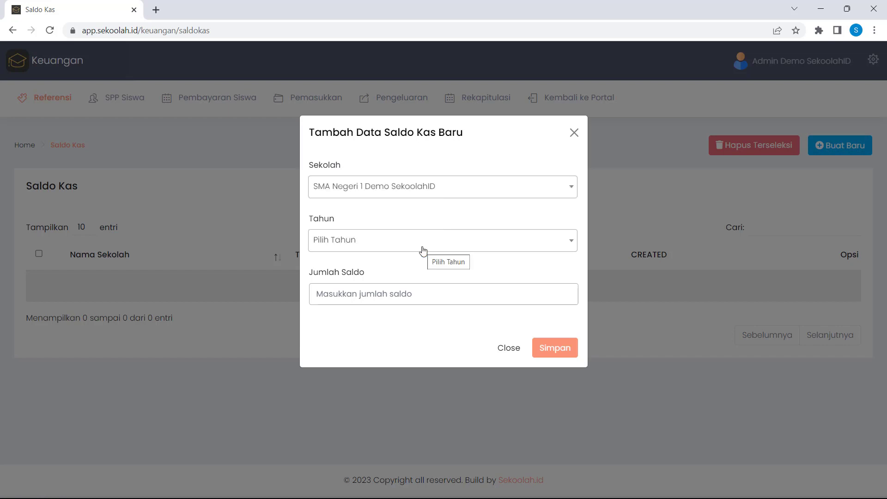
{"action": "left_click", "coordinate": [422, 246]}
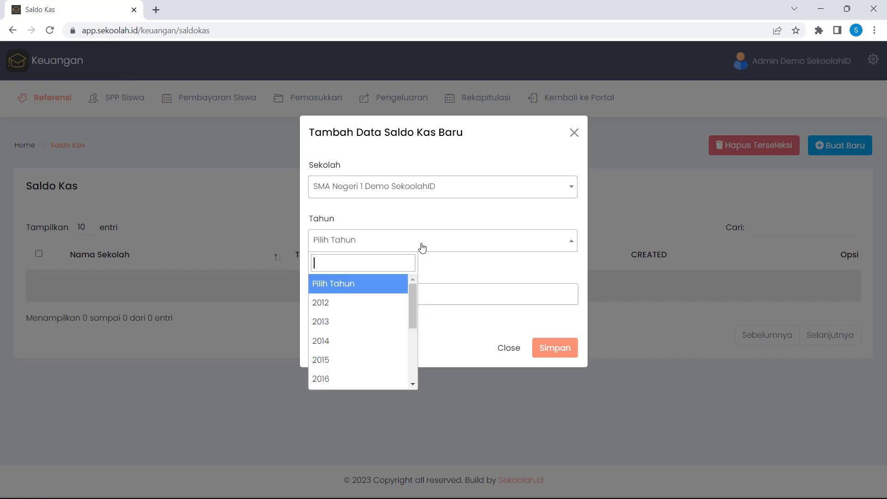
{"action": "type", "text": "2023"}
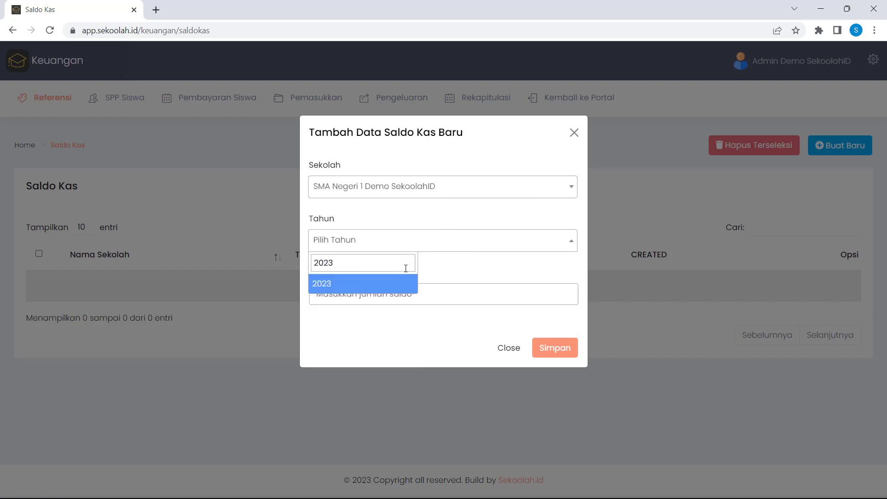
{"action": "left_click", "coordinate": [401, 283]}
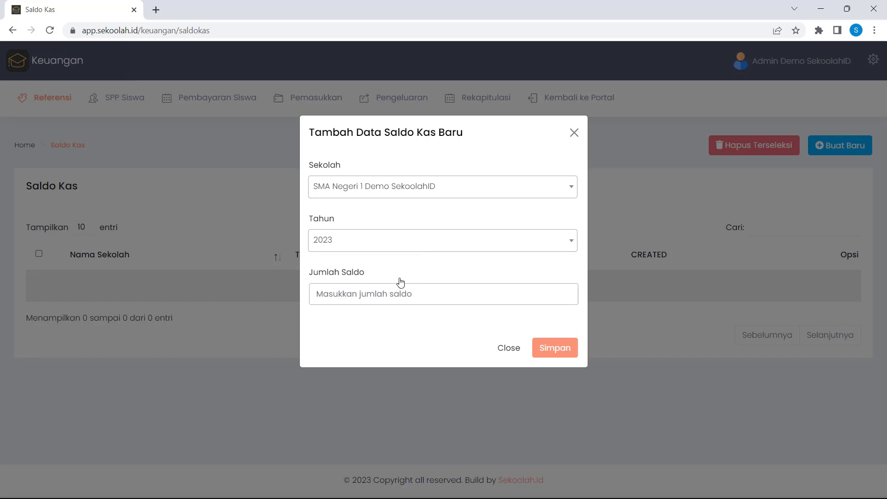
{"action": "left_click", "coordinate": [399, 295]}
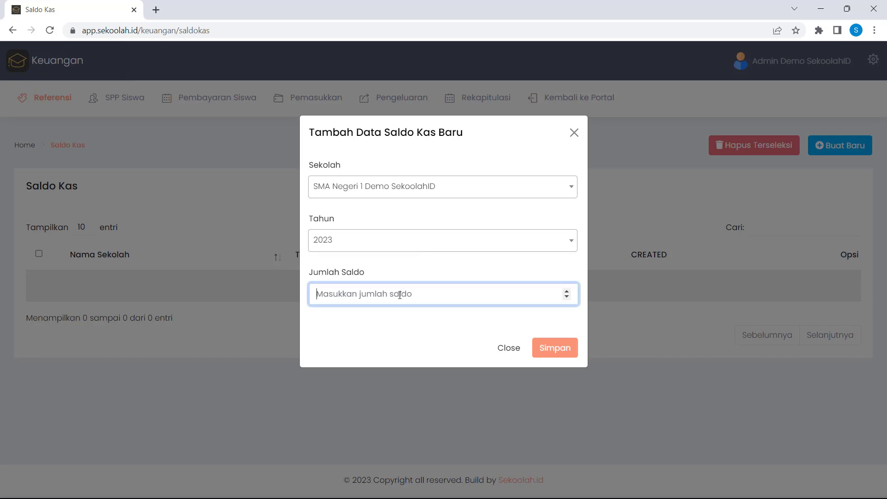
{"action": "type", "text": "300000000"}
{"action": "left_click", "coordinate": [556, 349]}
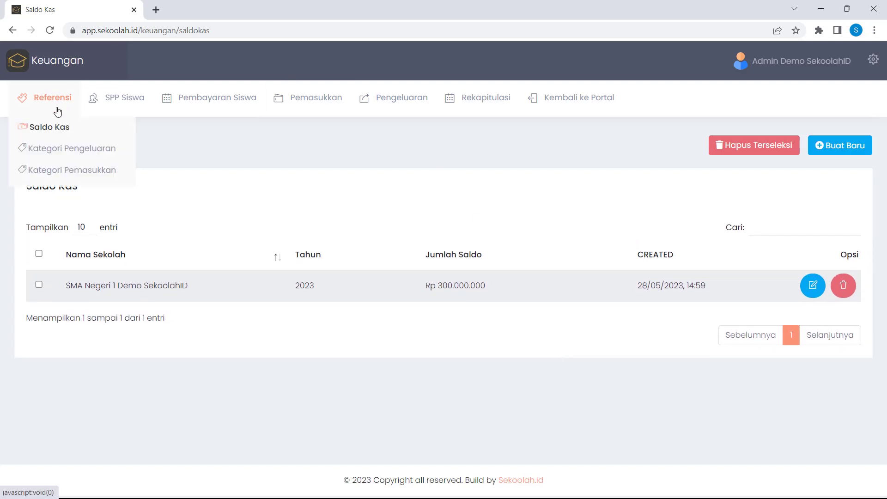
Add the expense category "Belanja Pegawai" for SMA Negeri 1 Demo SekoolahID to the Kategori Pengeluaran data.
{"action": "left_click", "coordinate": [62, 149]}
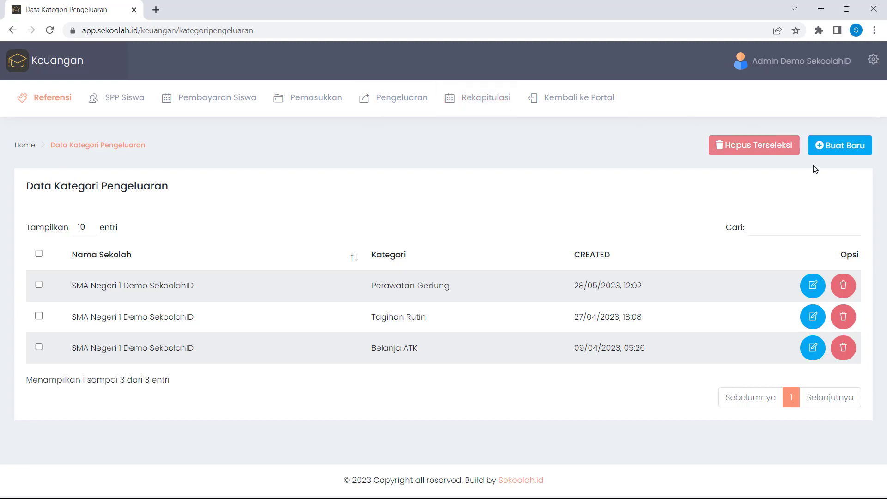
{"action": "left_click", "coordinate": [843, 151]}
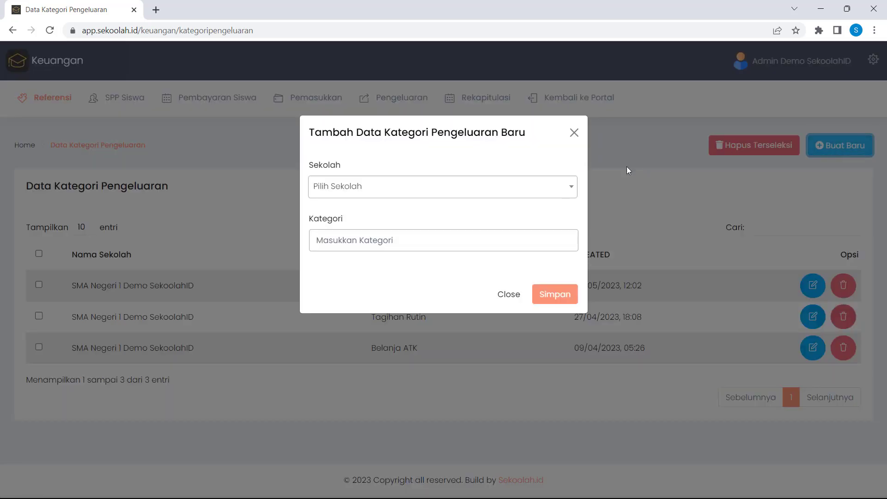
{"action": "left_click", "coordinate": [545, 193]}
{"action": "left_click", "coordinate": [406, 255]}
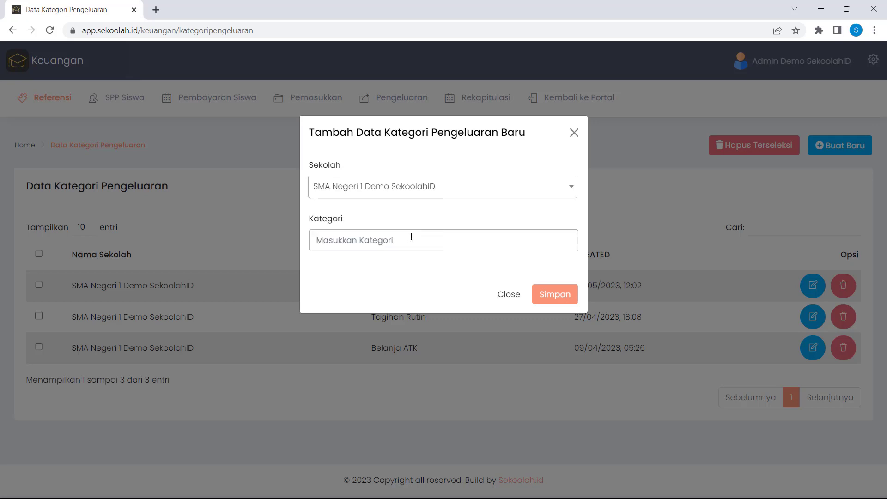
{"action": "left_click", "coordinate": [411, 236]}
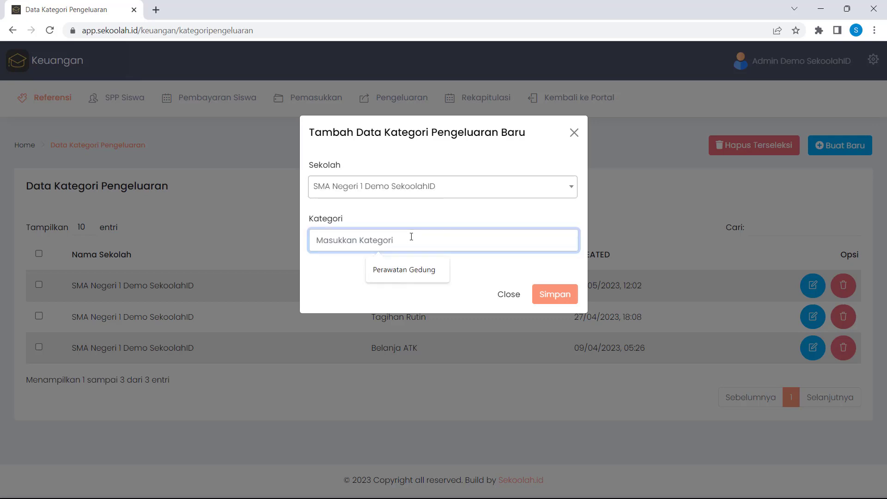
{"action": "type", "text": "Belanja Pegawai"}
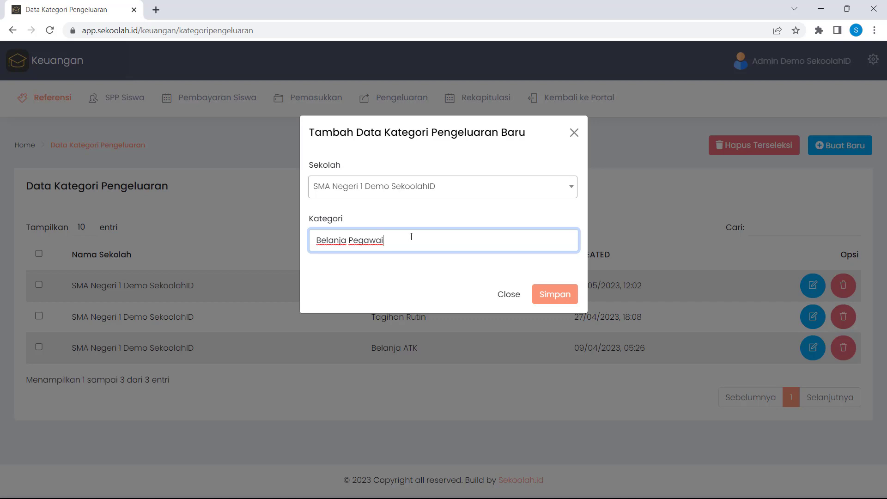
{"action": "left_click", "coordinate": [549, 295]}
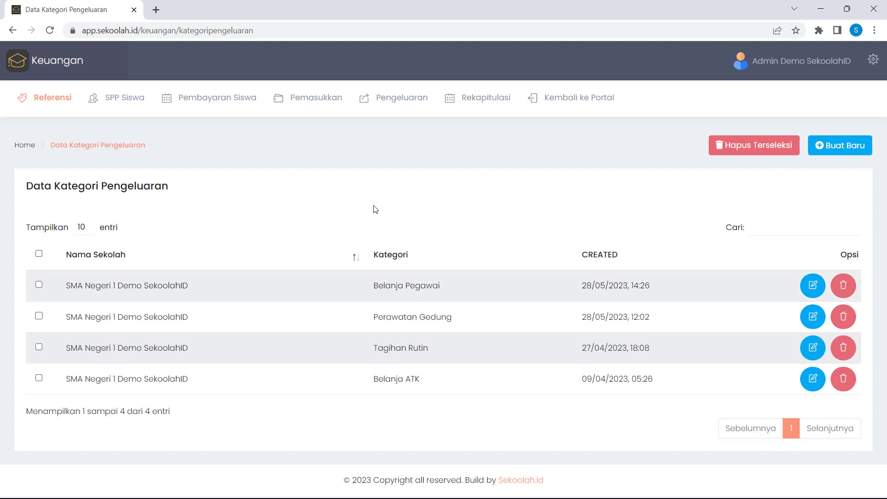
Add the income category "Laba Kantin" for SMA Negeri 1 Demo SekoolahID to the Kategori Pemasukkan data.
{"action": "mouse_move", "coordinate": [70, 104]}
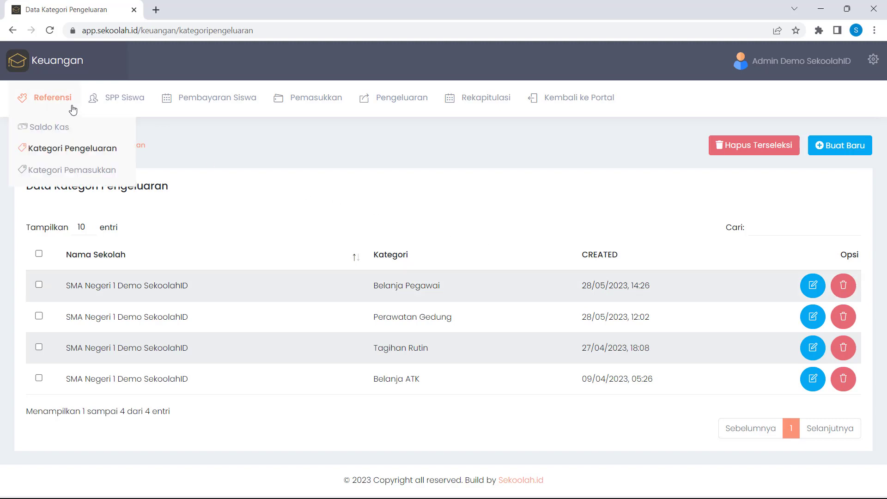
{"action": "left_click", "coordinate": [59, 170]}
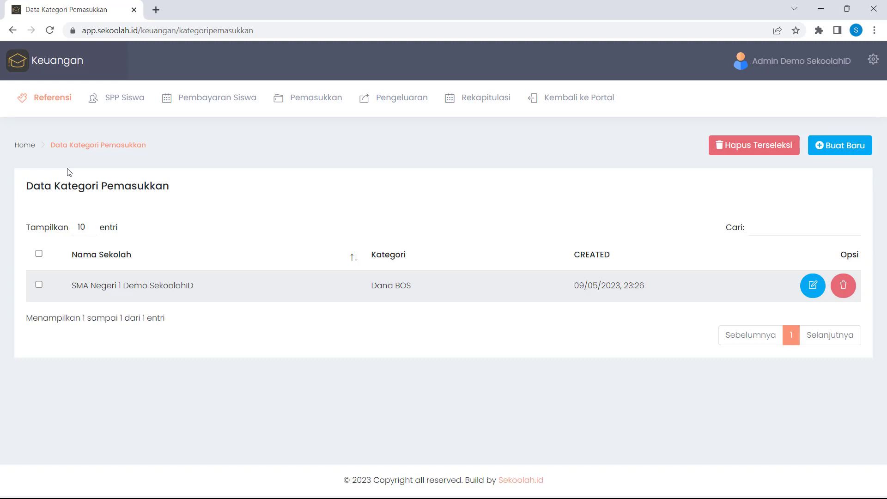
{"action": "left_click", "coordinate": [860, 147]}
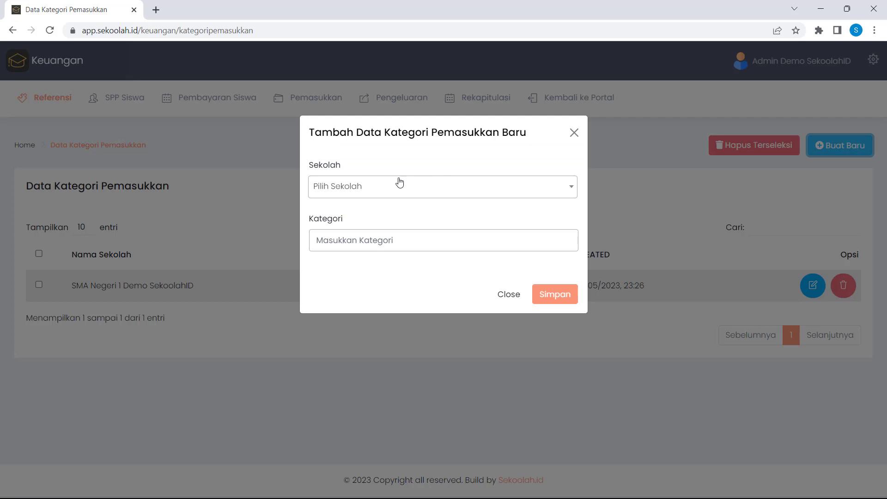
{"action": "left_click", "coordinate": [399, 183]}
{"action": "left_click", "coordinate": [363, 249]}
{"action": "left_click", "coordinate": [366, 240]}
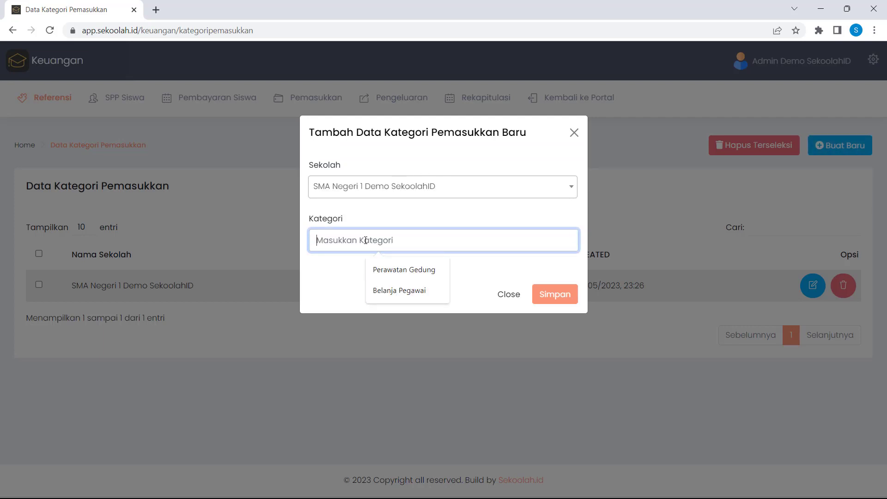
{"action": "type", "text": "Laba Kantin"}
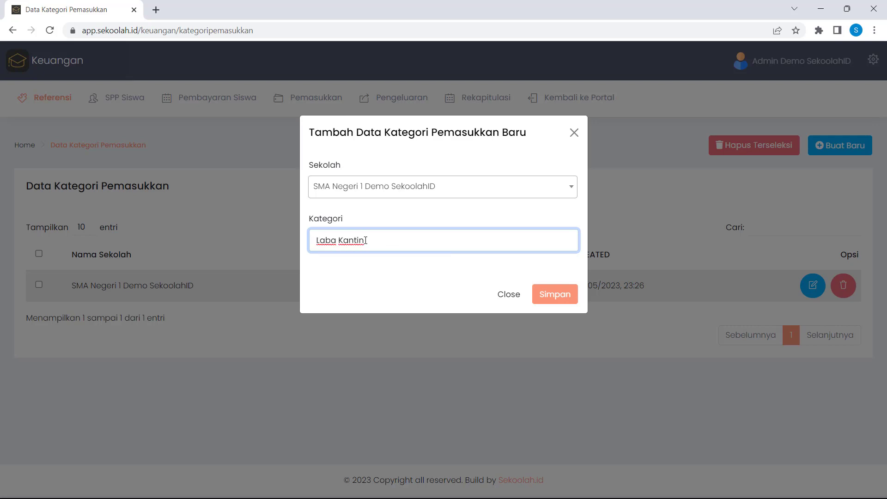
{"action": "left_click", "coordinate": [552, 294]}
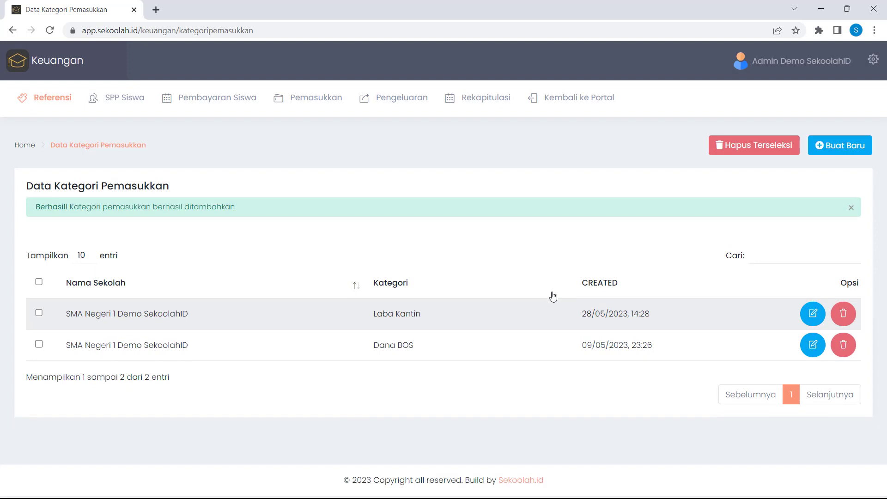
Generate a new SPP month 2023-05 for SMA Negeri 1 Demo SekoolahID, school year 2022/2023, with an SPP amount of 150000.
{"action": "mouse_move", "coordinate": [112, 100]}
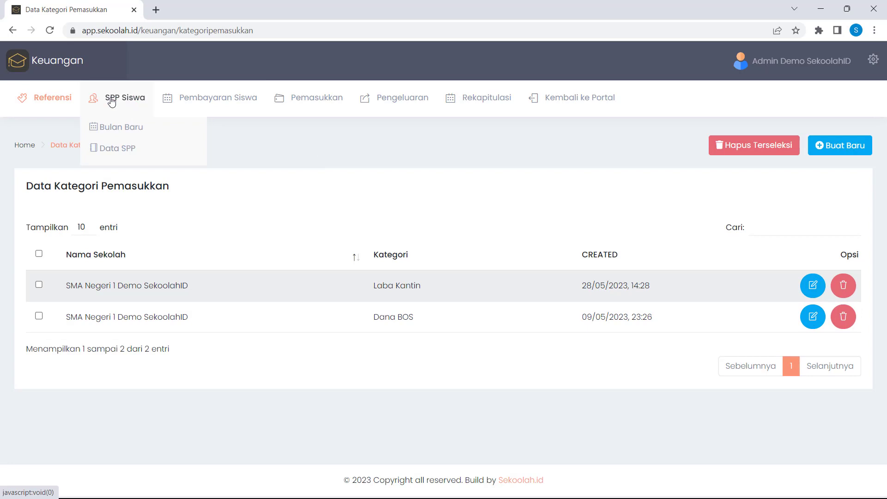
{"action": "left_click", "coordinate": [112, 127]}
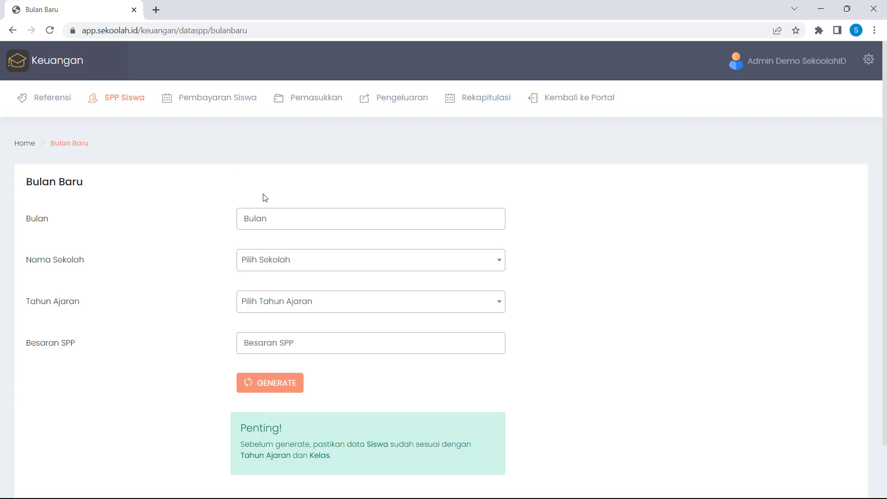
{"action": "left_click", "coordinate": [277, 223]}
{"action": "left_click", "coordinate": [257, 306]}
{"action": "left_click", "coordinate": [272, 269]}
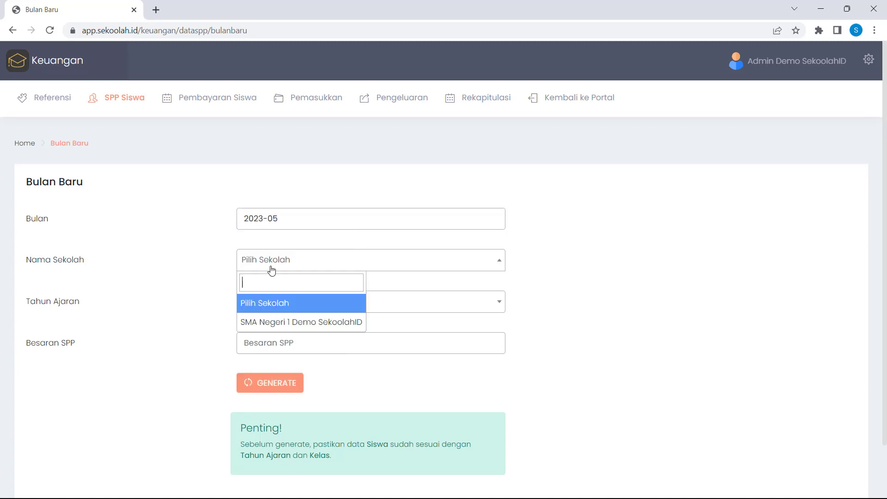
{"action": "left_click", "coordinate": [268, 323]}
{"action": "left_click", "coordinate": [268, 307]}
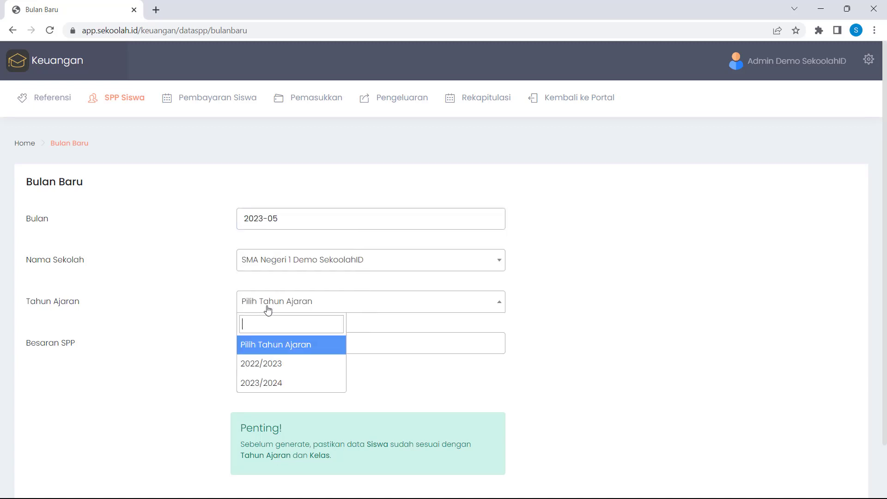
{"action": "left_click", "coordinate": [270, 366]}
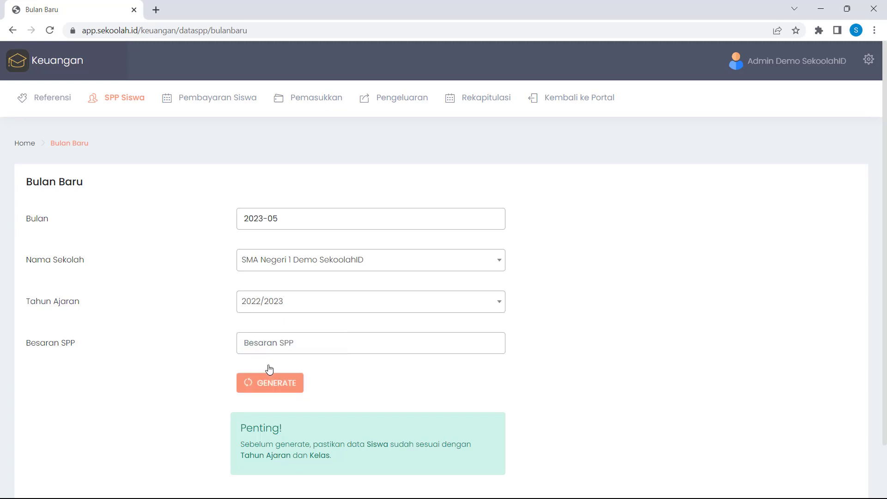
{"action": "left_click", "coordinate": [274, 346]}
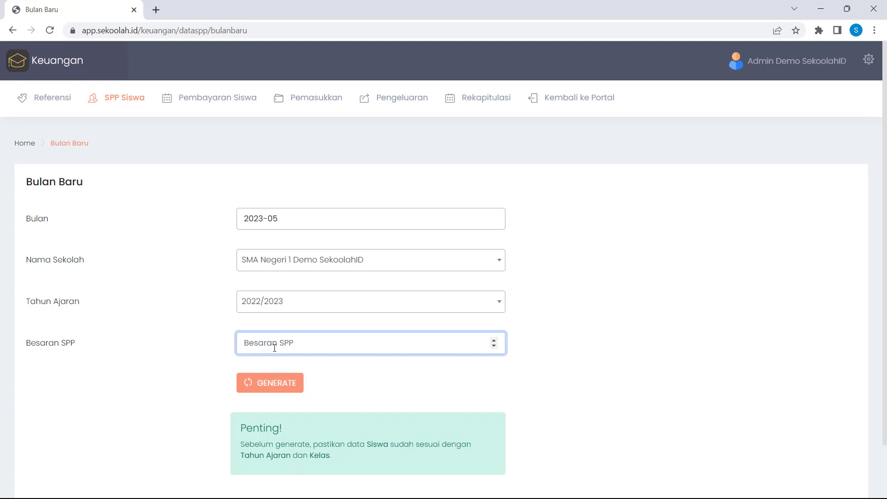
{"action": "type", "text": "150000"}
{"action": "left_click", "coordinate": [276, 384]}
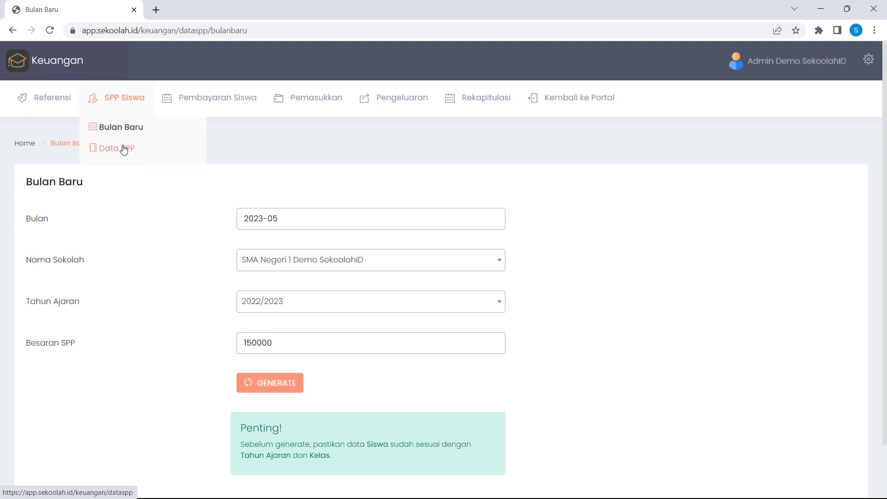
Filter the Data SPP Siswa list by school year 2022/2023, class X-1 and month 2023-05.
{"action": "left_click", "coordinate": [124, 149]}
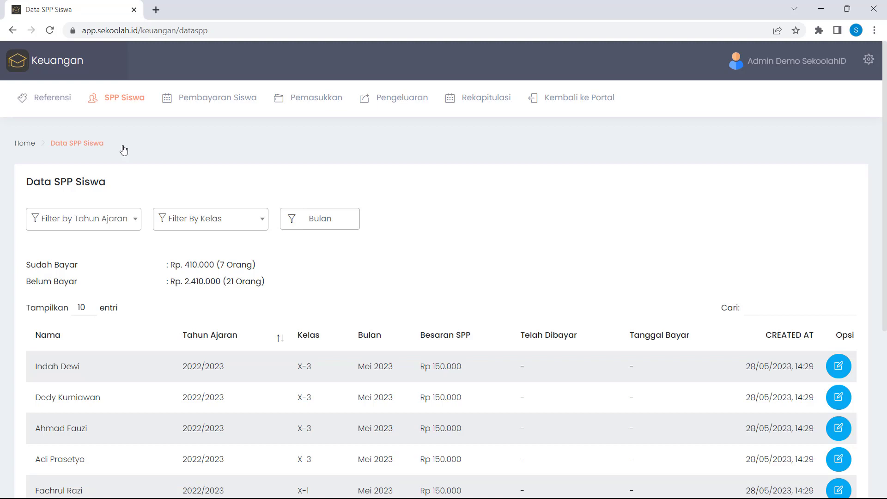
{"action": "left_click", "coordinate": [73, 217]}
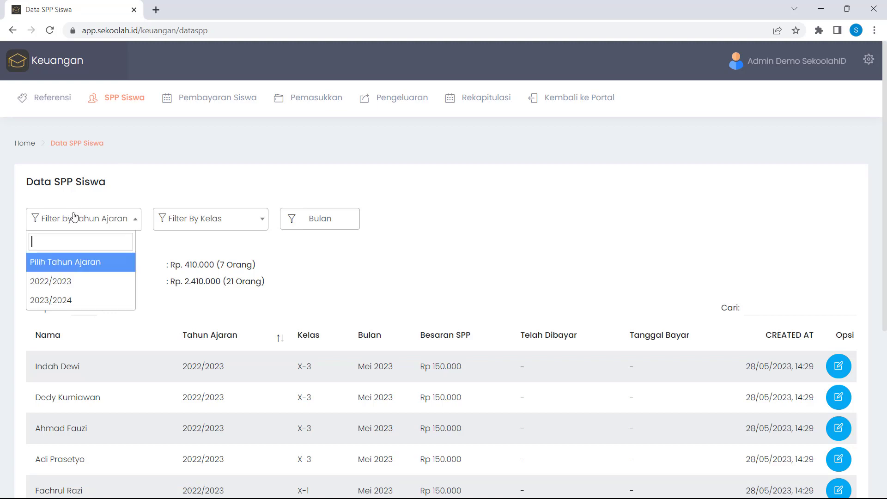
{"action": "left_click", "coordinate": [69, 281]}
{"action": "left_click", "coordinate": [192, 221]}
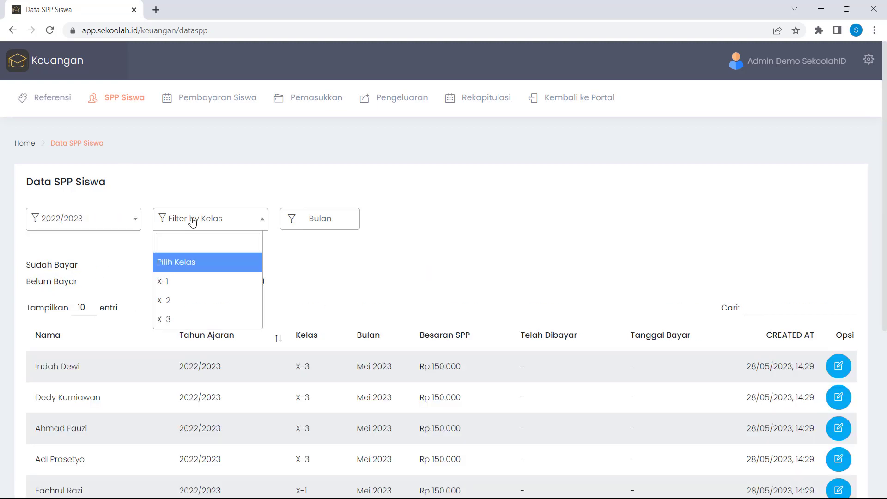
{"action": "left_click", "coordinate": [180, 282]}
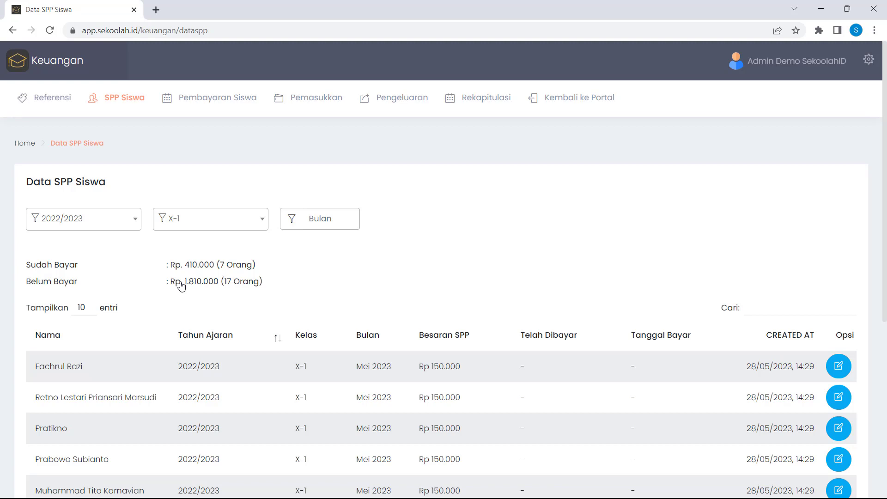
{"action": "left_click", "coordinate": [309, 221]}
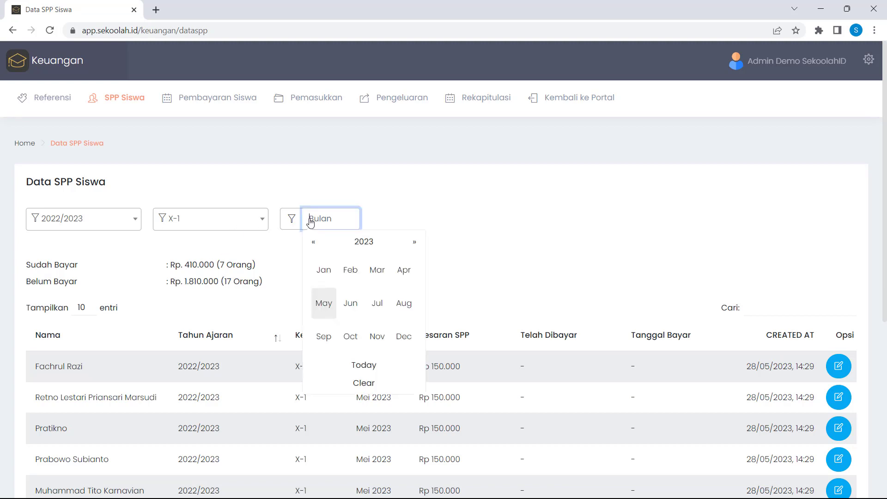
{"action": "left_click", "coordinate": [323, 303]}
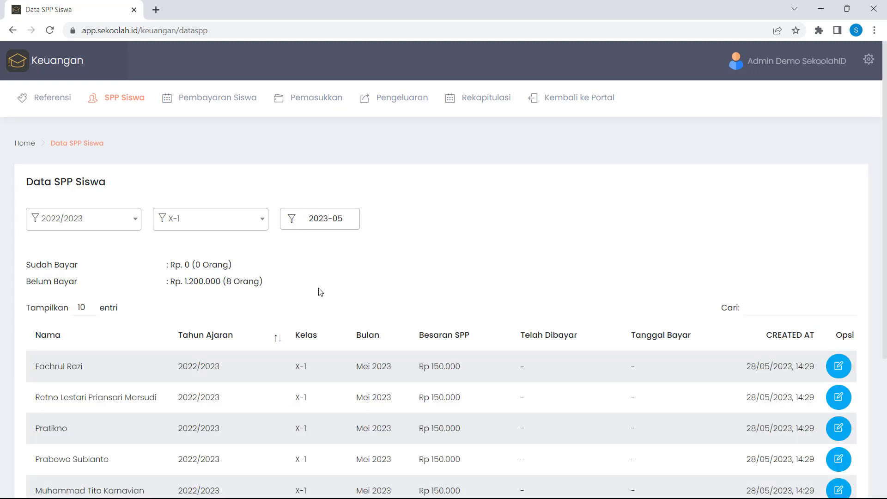
Record the first listed student's May 2023 SPP payment as 150000 paid on 2023-05-05 and save it.
{"action": "scroll", "coordinate": [320, 292], "scroll_direction": "down", "scroll_amount": 4}
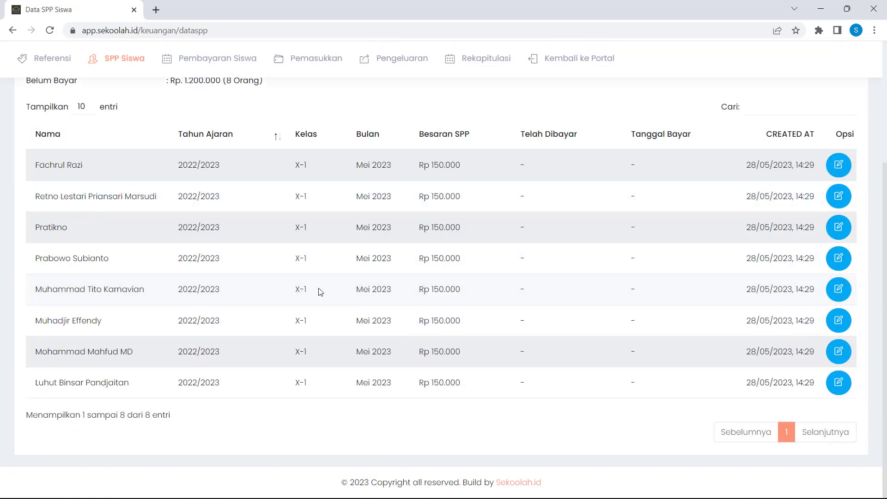
{"action": "scroll", "coordinate": [320, 292], "scroll_direction": "up", "scroll_amount": 4}
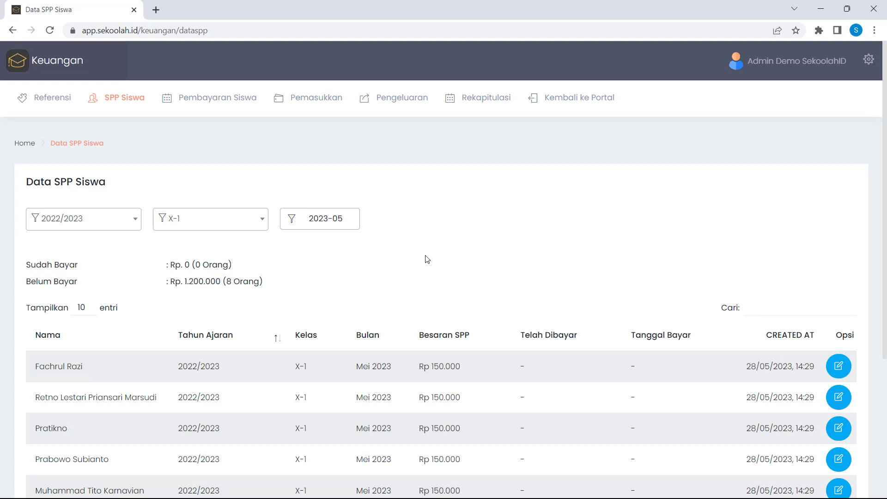
{"action": "left_click", "coordinate": [839, 366]}
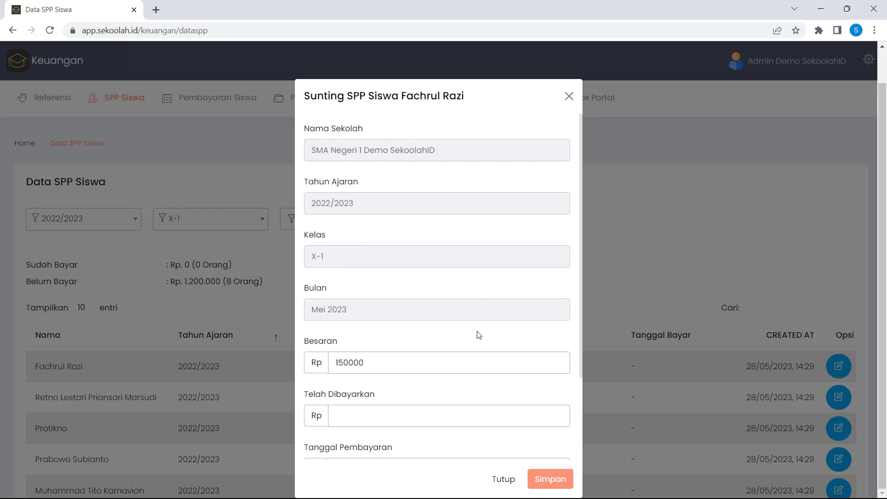
{"action": "left_click", "coordinate": [453, 413]}
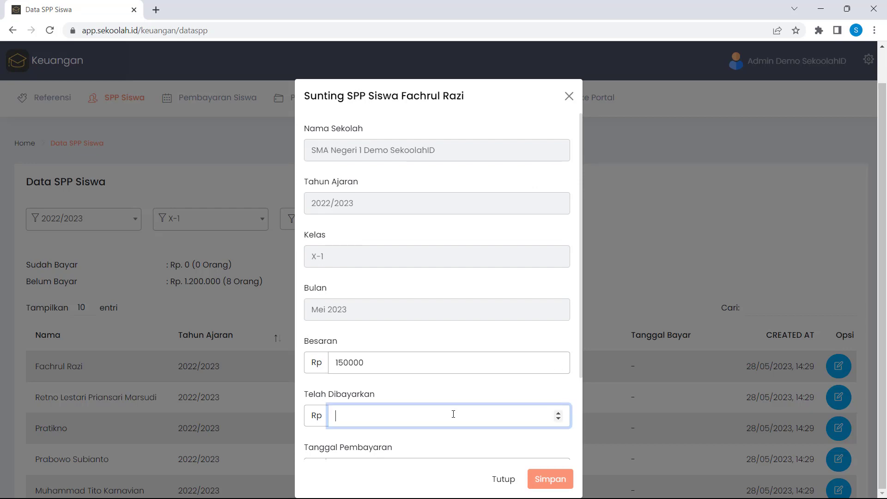
{"action": "type", "text": "150000"}
{"action": "scroll", "coordinate": [562, 402], "scroll_direction": "down", "scroll_amount": 3}
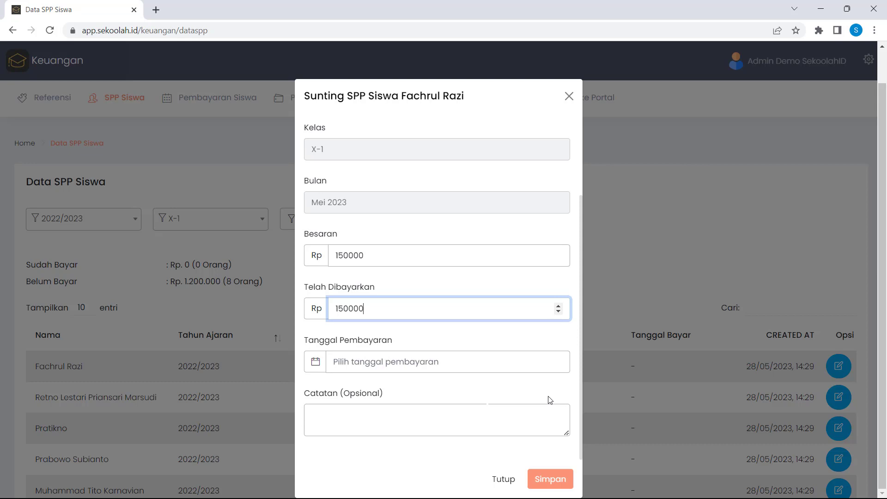
{"action": "left_click", "coordinate": [541, 364]}
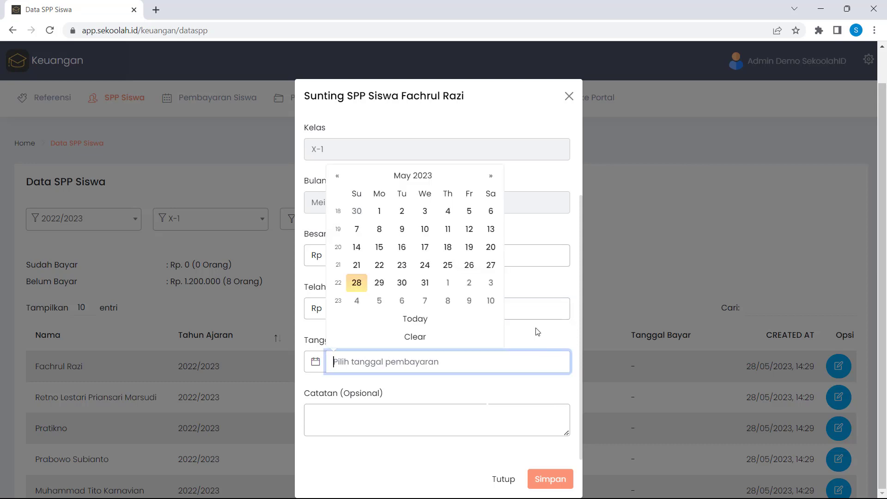
{"action": "left_click", "coordinate": [465, 212]}
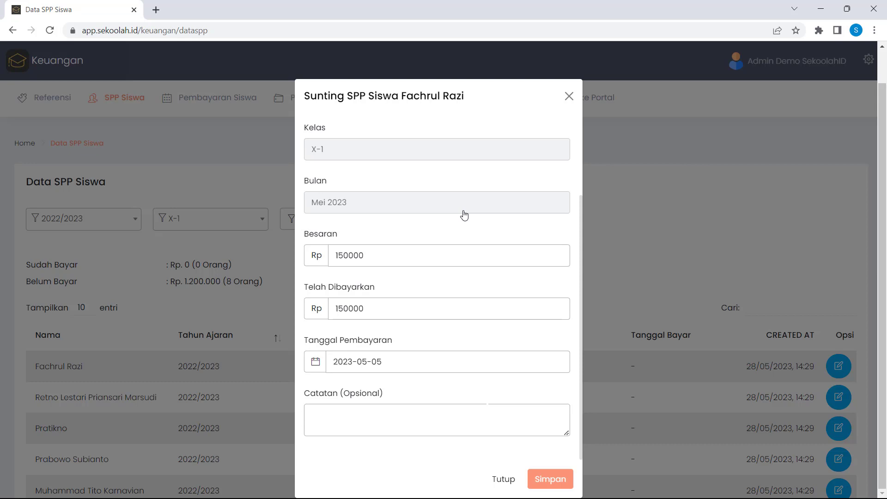
{"action": "left_click", "coordinate": [558, 478]}
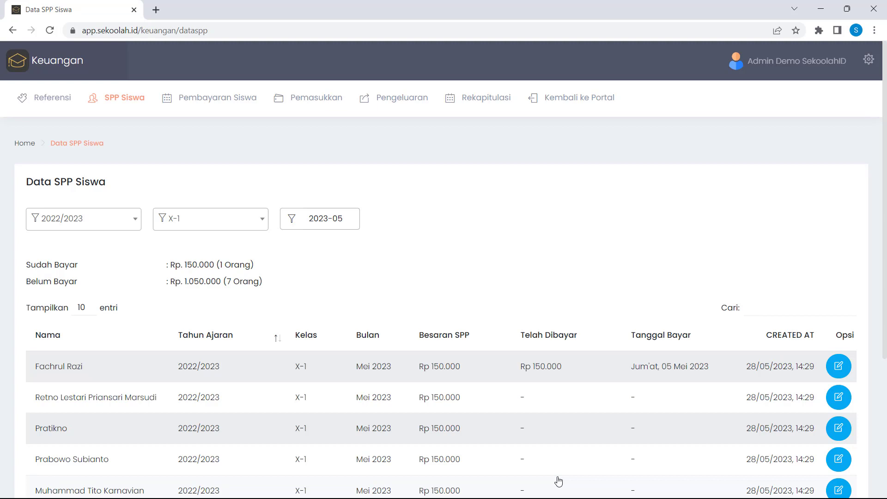
Start a new Pembayaran Siswa category for SMA Negeri 1 Demo SekoolahID, school year 2022/2023.
{"action": "left_click", "coordinate": [242, 88]}
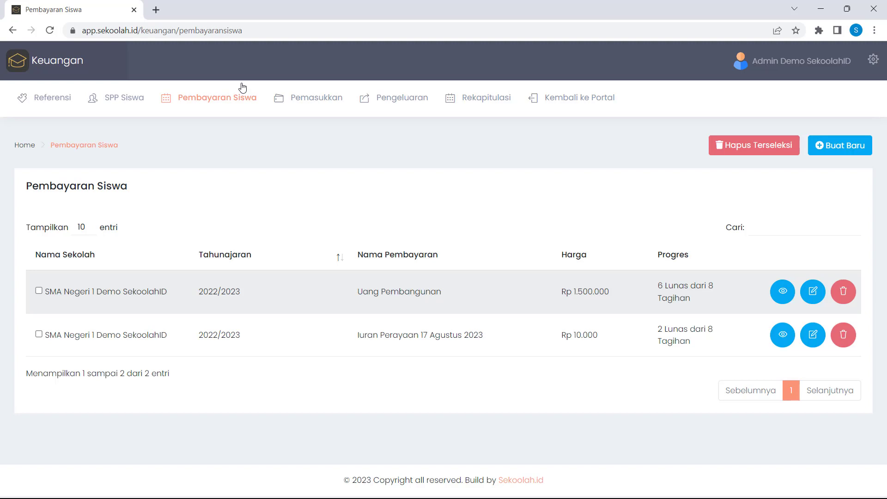
{"action": "left_click", "coordinate": [840, 145]}
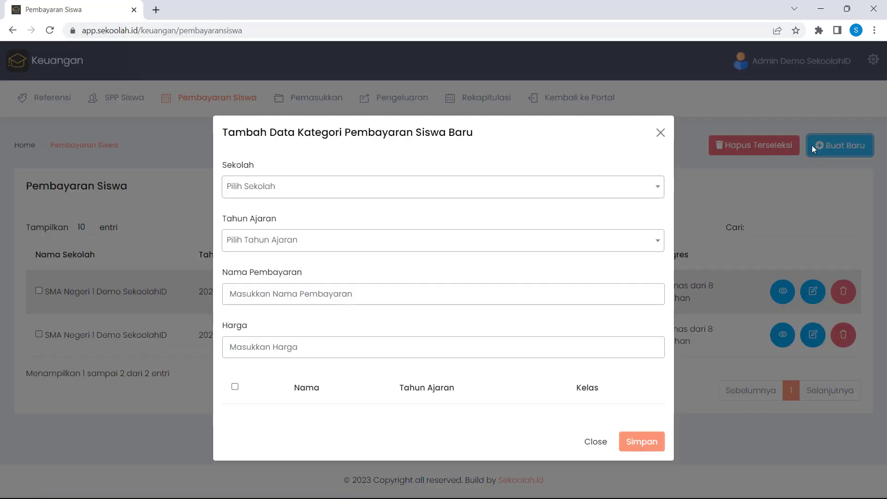
{"action": "left_click", "coordinate": [233, 192]}
{"action": "left_click", "coordinate": [256, 248]}
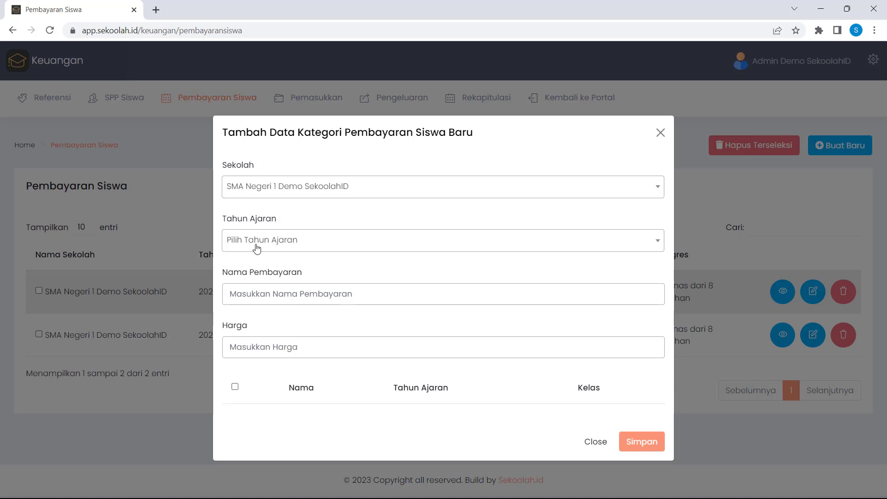
{"action": "left_click", "coordinate": [257, 249]}
{"action": "left_click", "coordinate": [261, 303]}
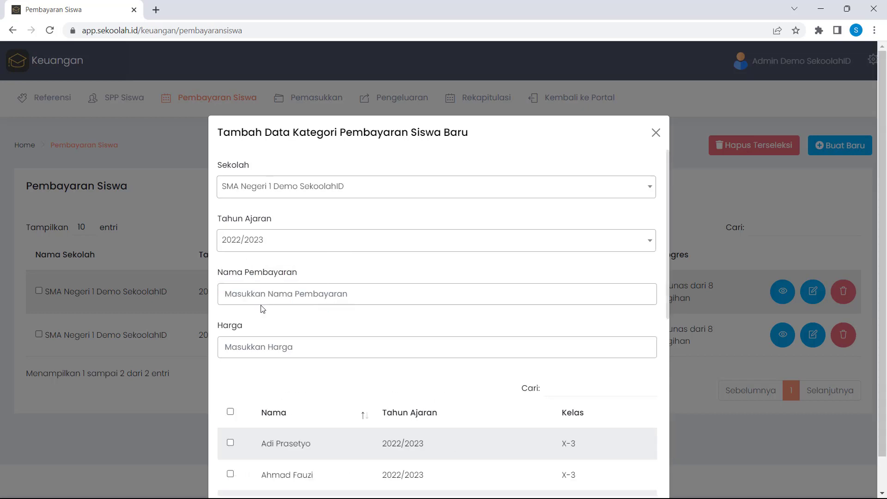
Name the student payment "Baju Olahraga" and set its price to 150000.
{"action": "left_click", "coordinate": [260, 294]}
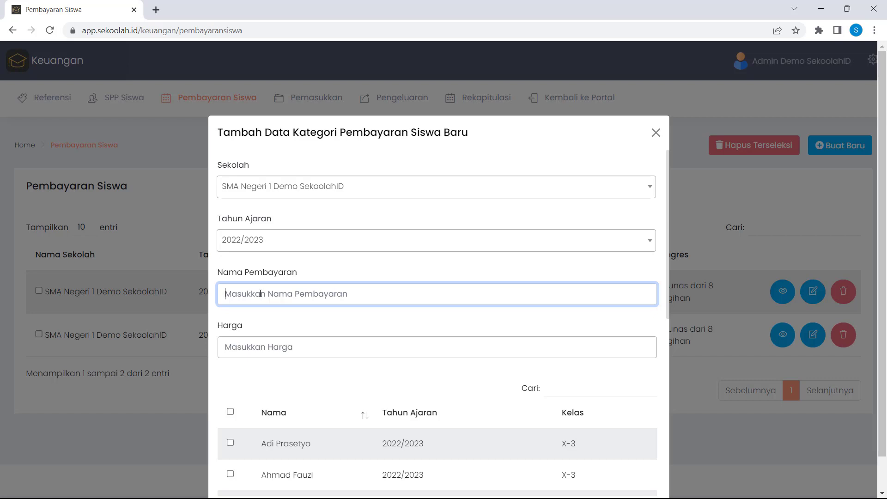
{"action": "type", "text": "Baju Olahraga"}
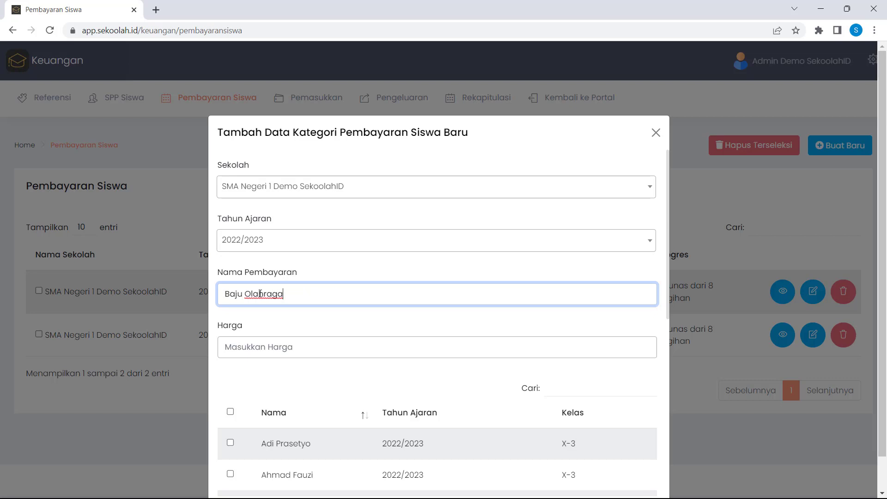
{"action": "left_click", "coordinate": [268, 345]}
{"action": "type", "text": "15"}
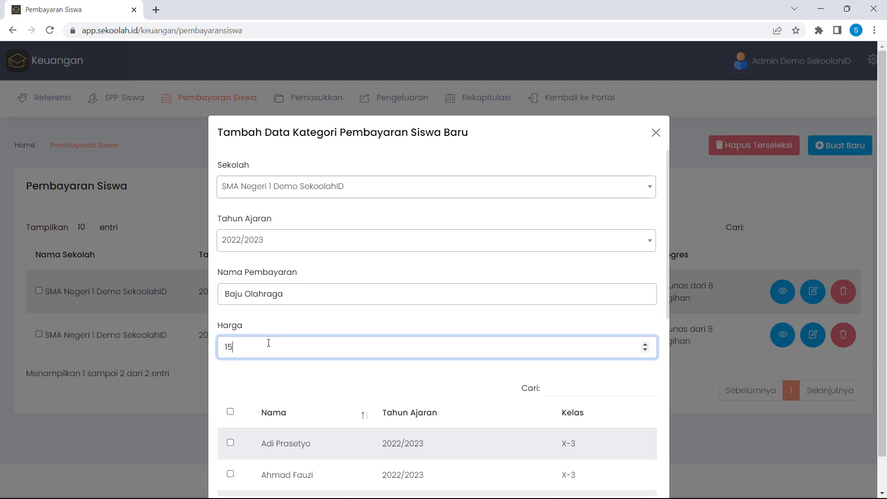
{"action": "type", "text": "0000"}
Assign the Baju Olahraga payment to all listed students and save the new category.
{"action": "left_click", "coordinate": [230, 412]}
{"action": "scroll", "coordinate": [394, 387], "scroll_direction": "down", "scroll_amount": 7}
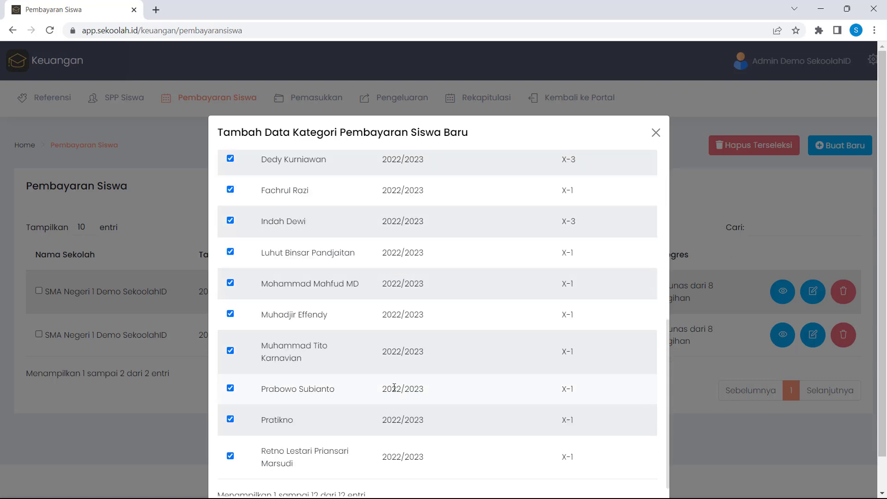
{"action": "scroll", "coordinate": [717, 382], "scroll_direction": "down", "scroll_amount": 3}
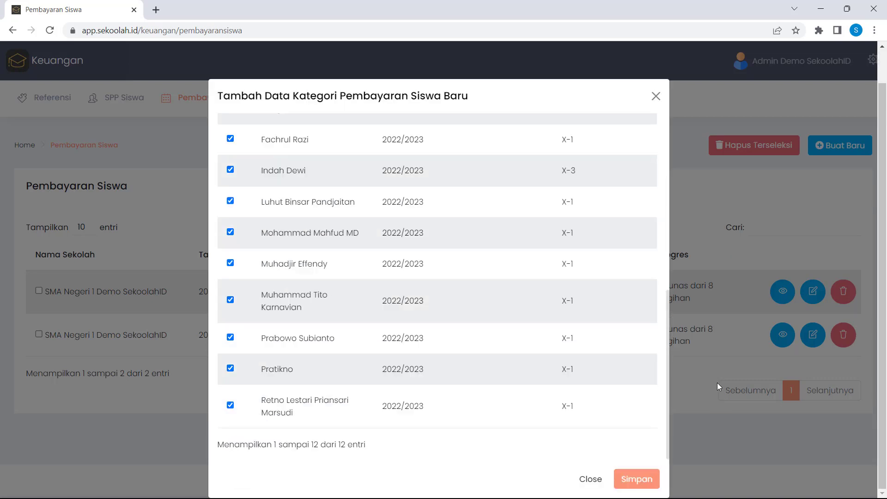
{"action": "left_click", "coordinate": [643, 478]}
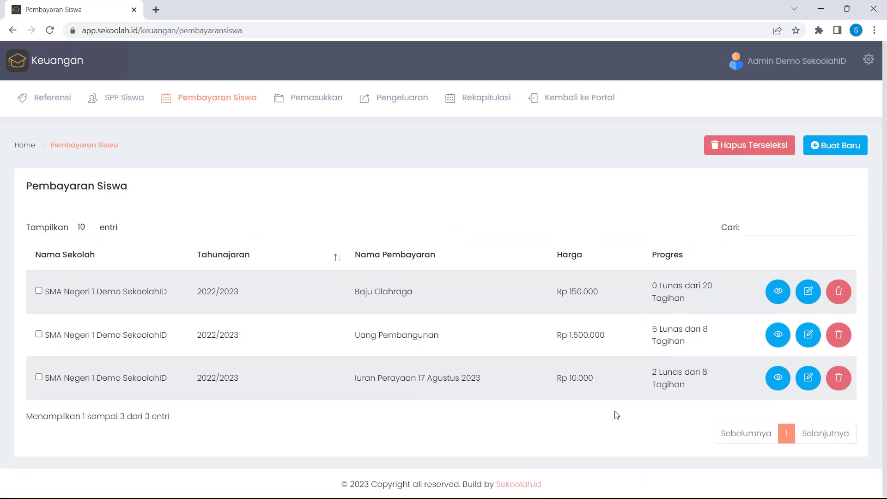
Record the first listed student's Baju Olahraga payment as 150000 paid on 2023-05-10, save it and close the payment details.
{"action": "left_click", "coordinate": [778, 291]}
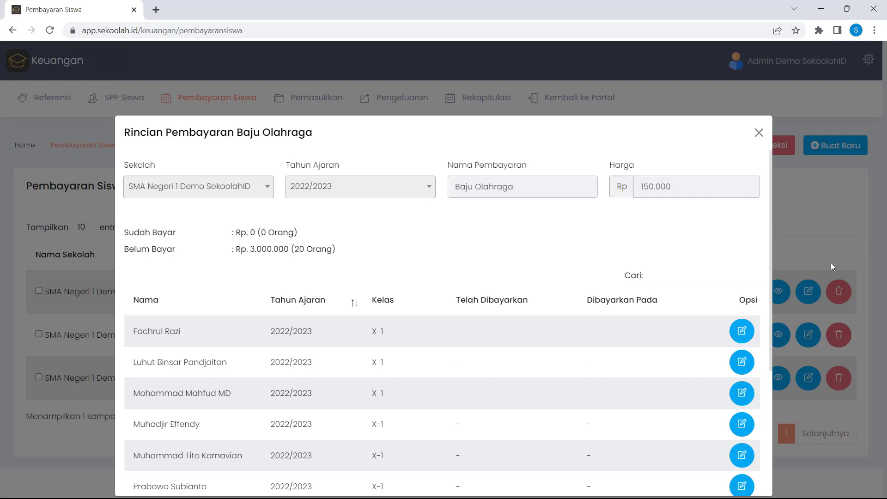
{"action": "left_click", "coordinate": [741, 332]}
{"action": "scroll", "coordinate": [529, 331], "scroll_direction": "down", "scroll_amount": 2}
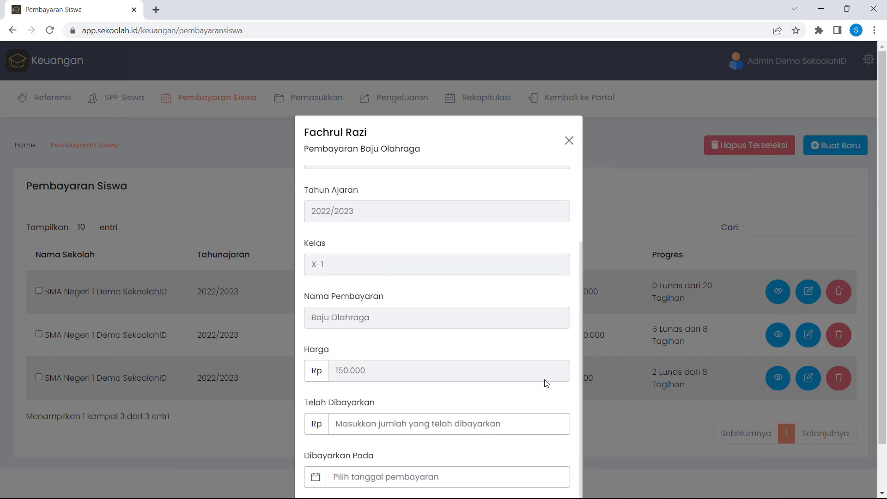
{"action": "scroll", "coordinate": [547, 383], "scroll_direction": "down", "scroll_amount": 1}
{"action": "left_click", "coordinate": [534, 368]}
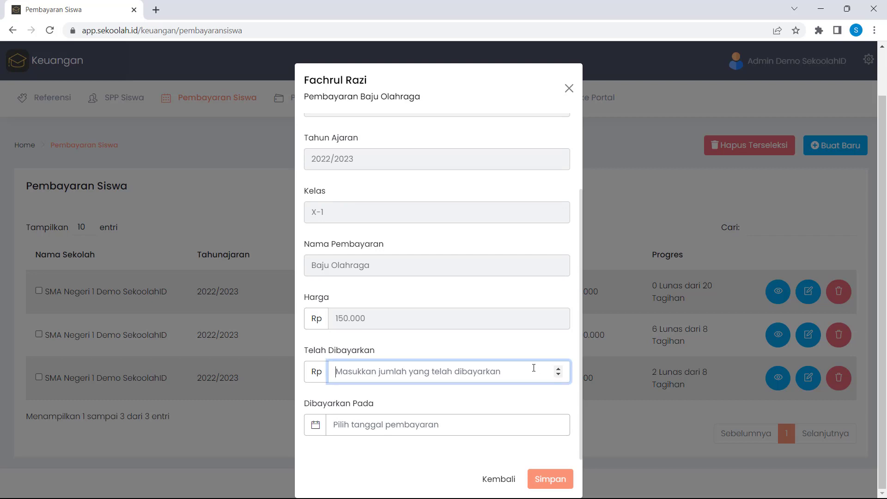
{"action": "type", "text": "150000"}
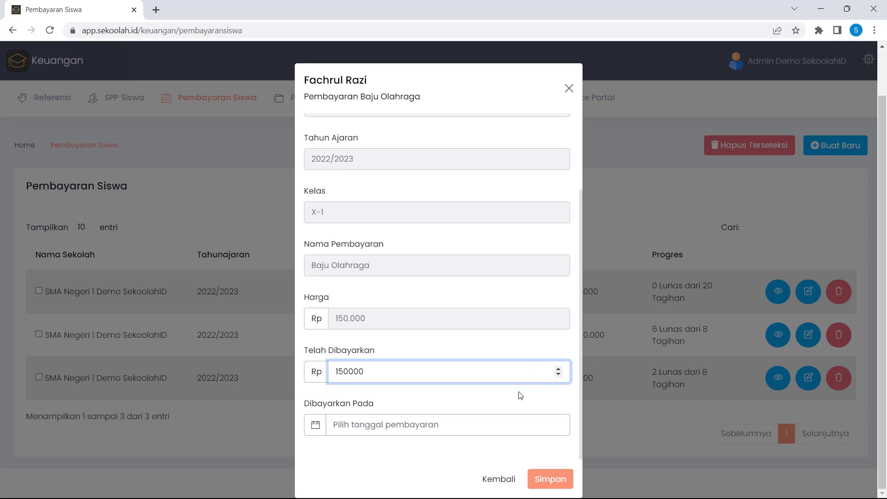
{"action": "left_click", "coordinate": [507, 428]}
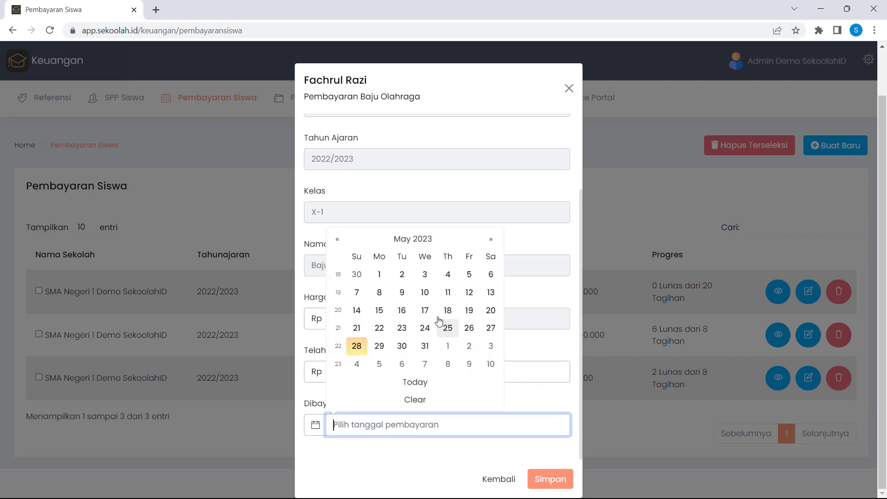
{"action": "left_click", "coordinate": [425, 295]}
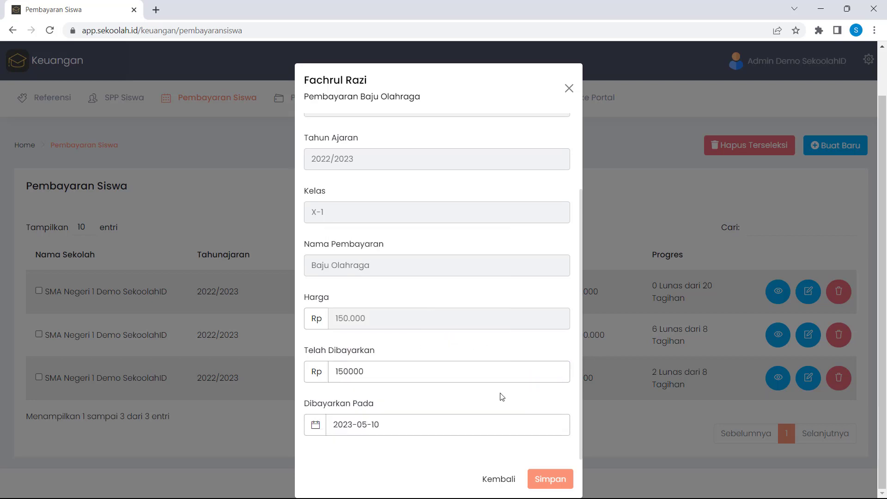
{"action": "left_click", "coordinate": [557, 479]}
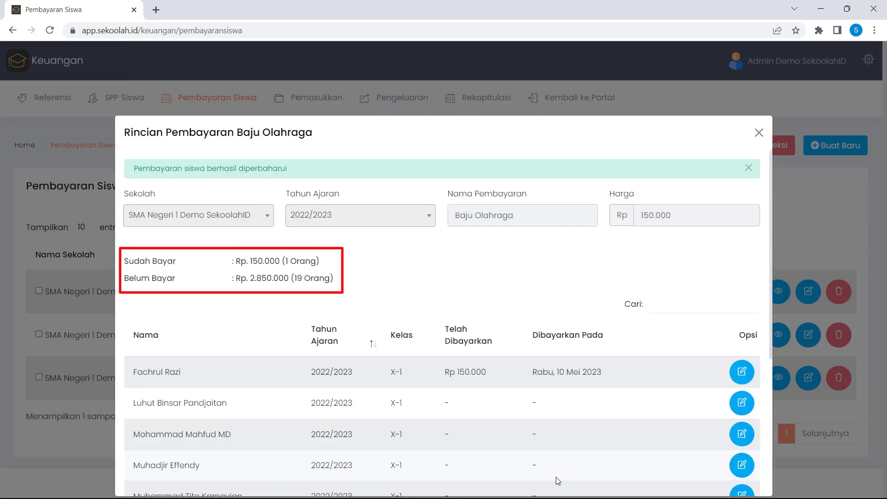
{"action": "left_click", "coordinate": [758, 133]}
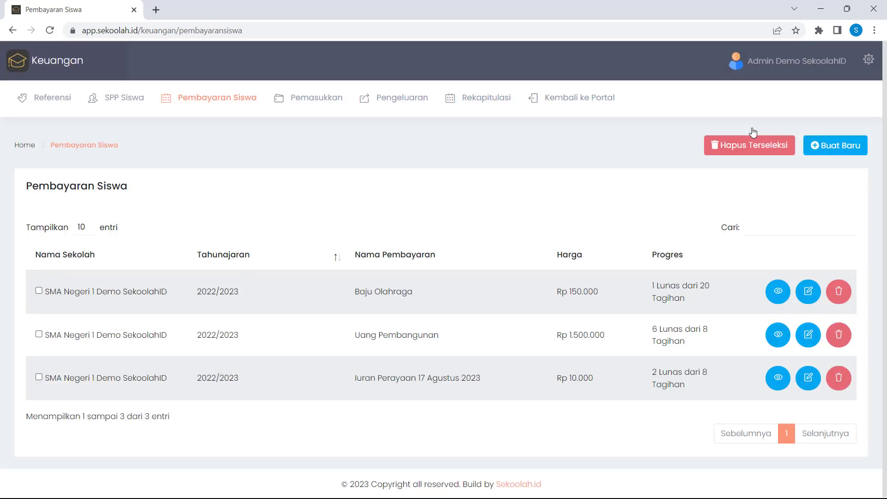
Start a new Pemasukkan entry for SMA Negeri 1 Demo SekoolahID with the category Laba Kantin.
{"action": "left_click", "coordinate": [332, 98]}
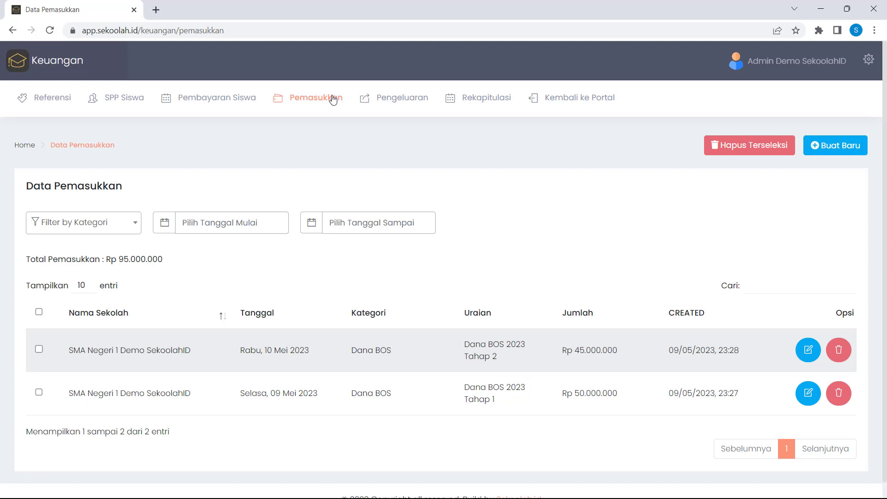
{"action": "left_click", "coordinate": [824, 158]}
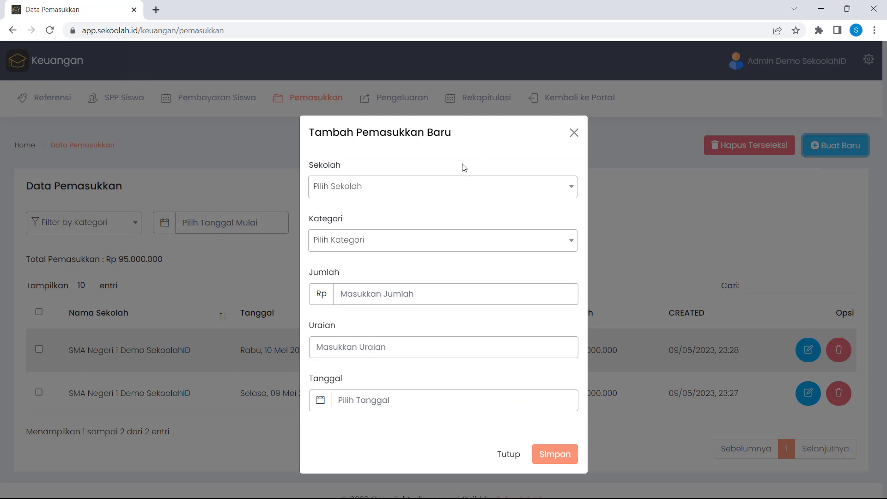
{"action": "left_click", "coordinate": [423, 186]}
{"action": "left_click", "coordinate": [390, 248]}
{"action": "left_click", "coordinate": [391, 248]}
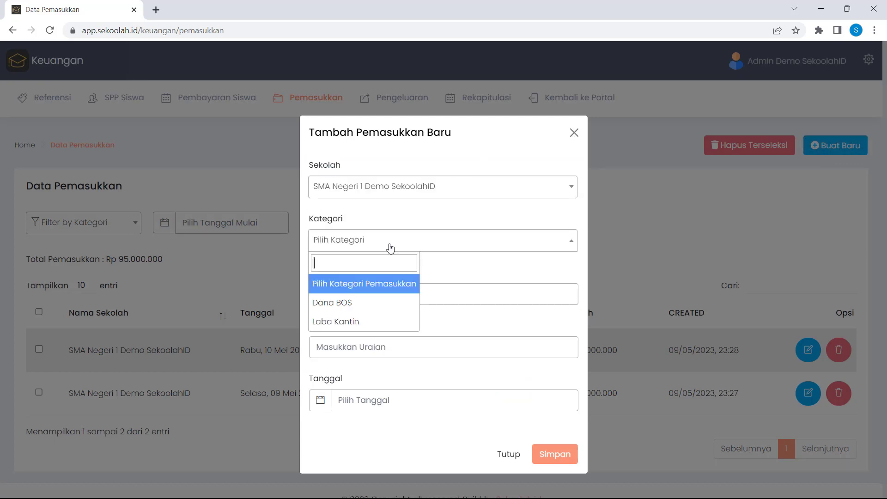
{"action": "left_click", "coordinate": [380, 323]}
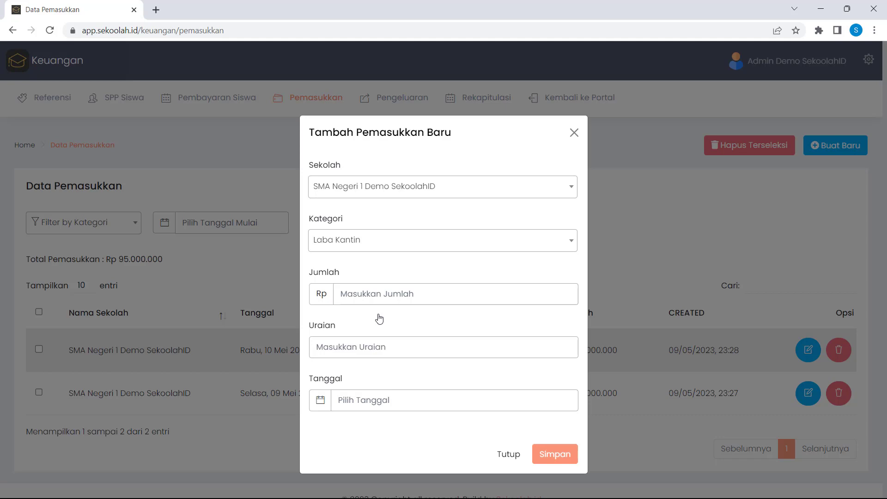
Set the income amount to 5000000 and describe it as "Keuntungan Kantin Sekolah Bulan Mei 2023".
{"action": "left_click", "coordinate": [385, 294]}
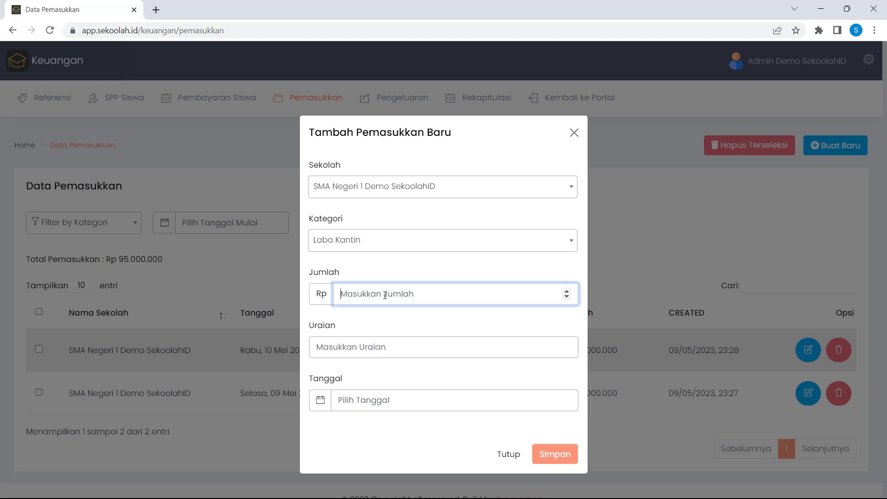
{"action": "type", "text": "5000000"}
{"action": "left_click", "coordinate": [387, 348]}
{"action": "type", "text": "Keuntung"}
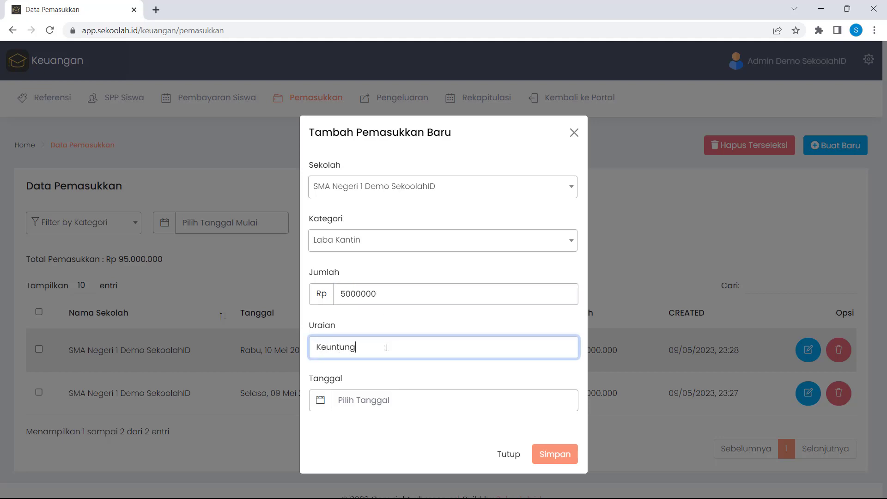
{"action": "type", "text": "an Kantin Sekolah Bulan Mei"}
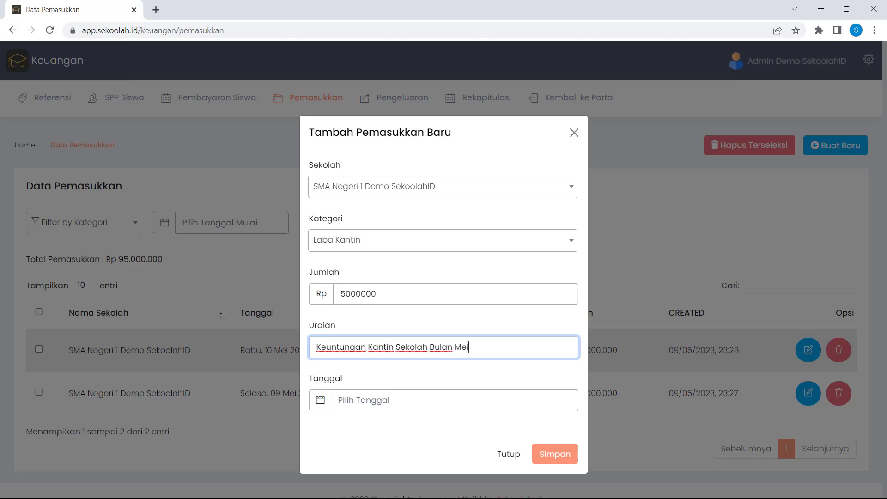
{"action": "type", "text": " 2023"}
Date the income entry 2023-05-31 and save it.
{"action": "left_click", "coordinate": [453, 403]}
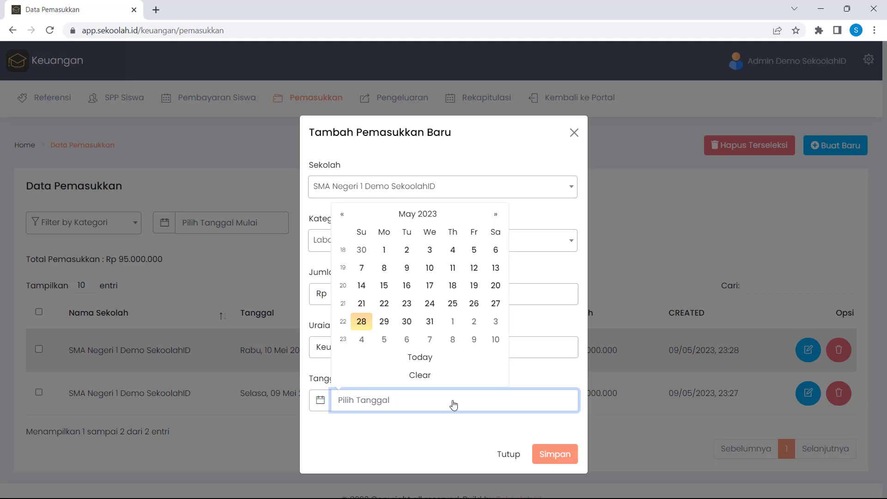
{"action": "left_click", "coordinate": [430, 322]}
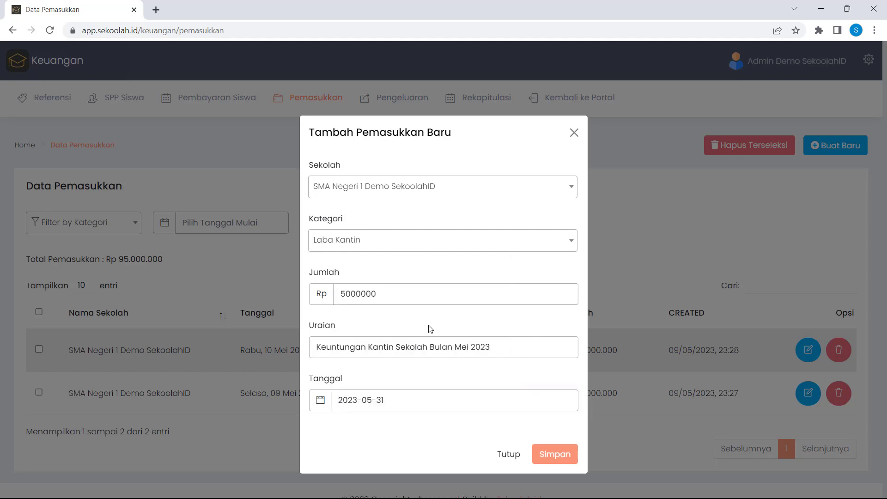
{"action": "left_click", "coordinate": [555, 457]}
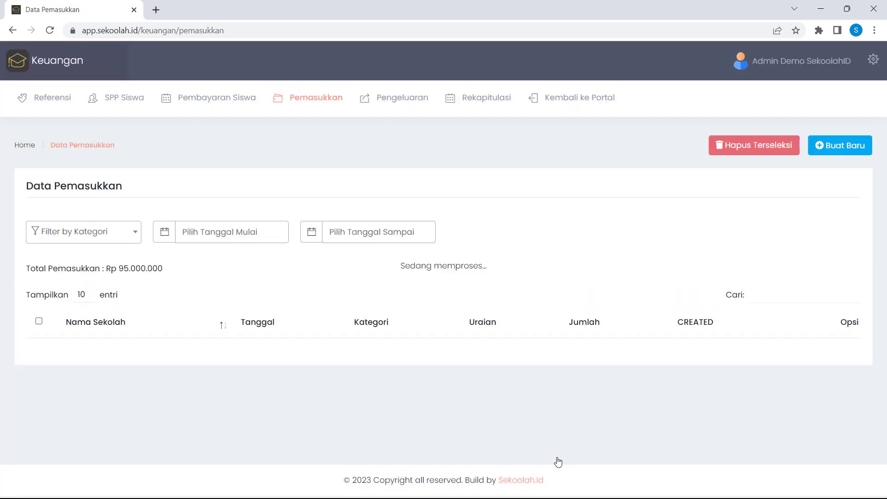
Look at the category, start date and end date filters of the income list without applying any.
{"action": "scroll", "coordinate": [558, 461], "scroll_direction": "down", "scroll_amount": 1}
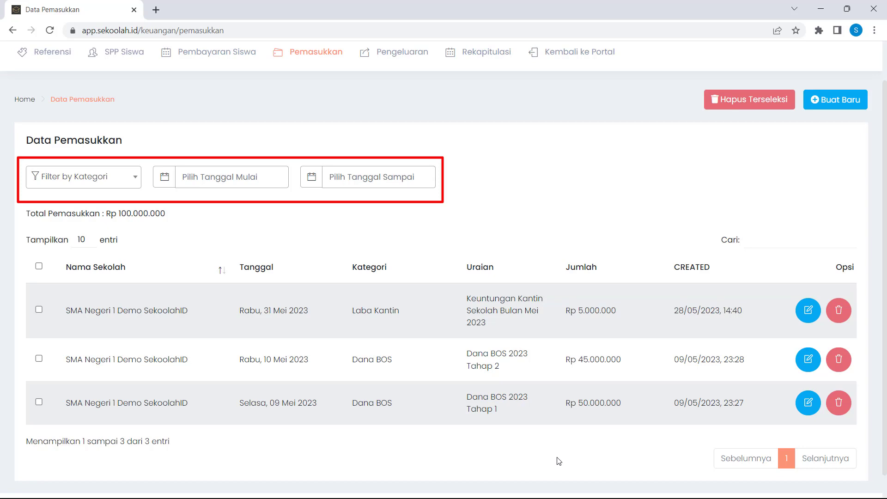
{"action": "left_click", "coordinate": [127, 177]}
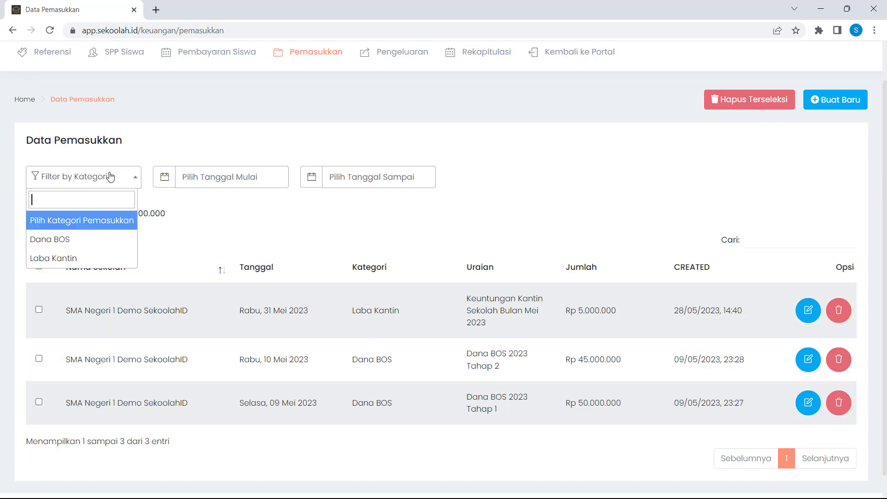
{"action": "left_click", "coordinate": [191, 180]}
{"action": "left_click", "coordinate": [349, 184]}
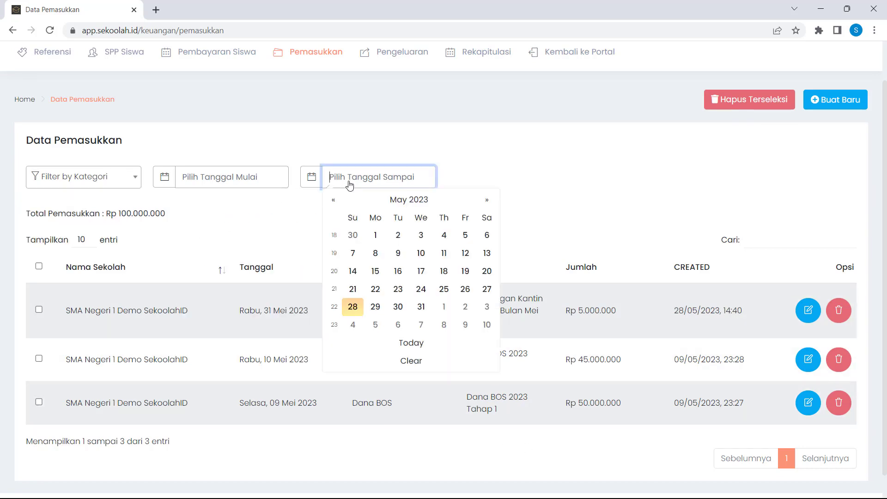
{"action": "left_click", "coordinate": [473, 179]}
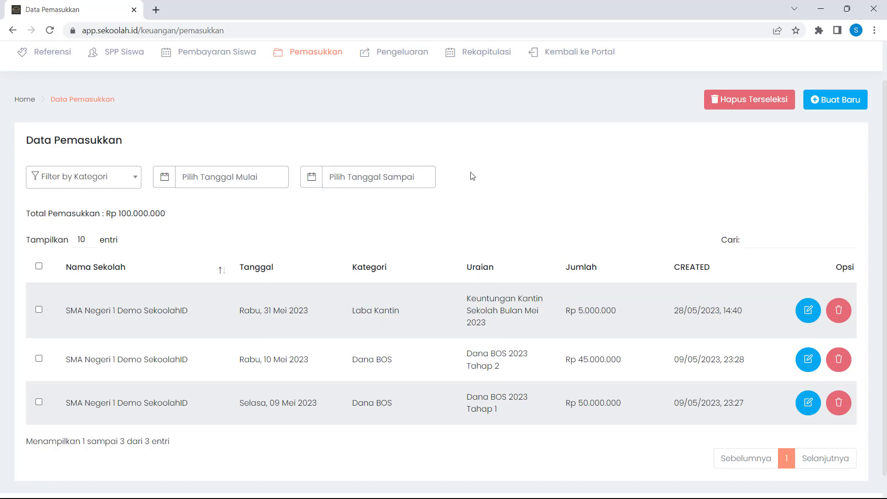
Start a new Pengeluaran entry for SMA Negeri 1 Demo SekoolahID with the category Perawatan Gedung.
{"action": "left_click", "coordinate": [390, 51]}
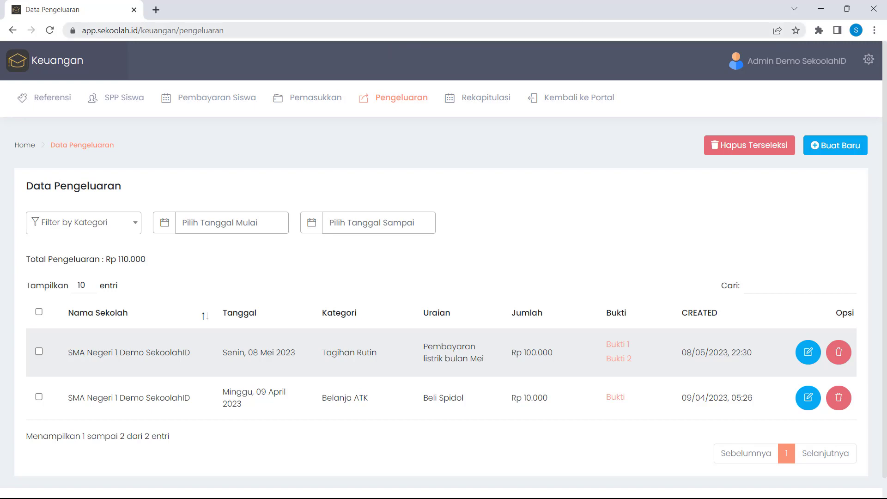
{"action": "left_click", "coordinate": [836, 145]}
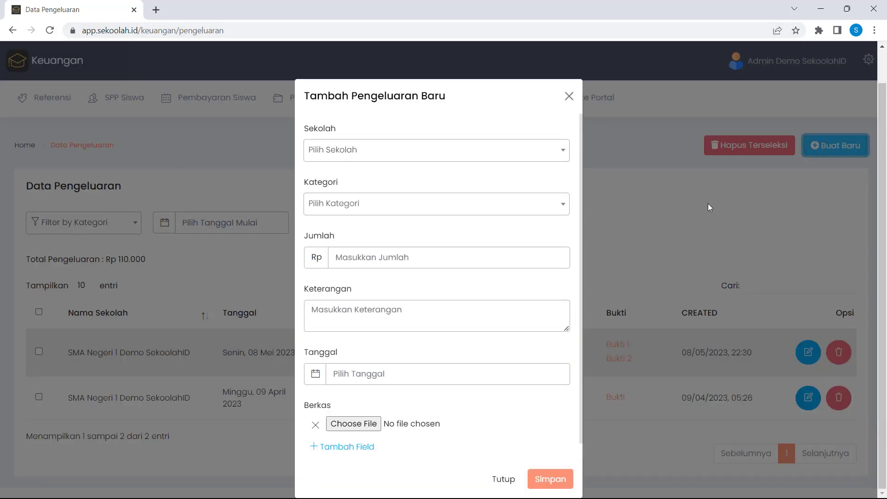
{"action": "left_click", "coordinate": [474, 159]}
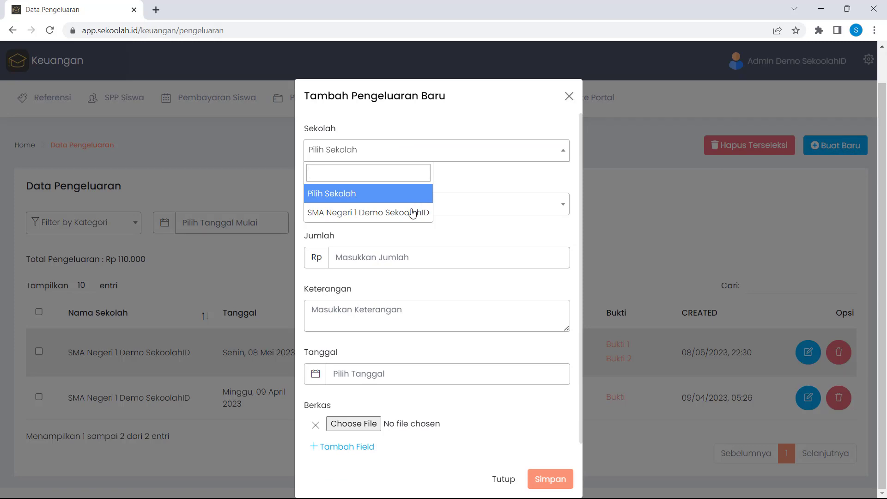
{"action": "left_click", "coordinate": [412, 212]}
{"action": "left_click", "coordinate": [413, 213]}
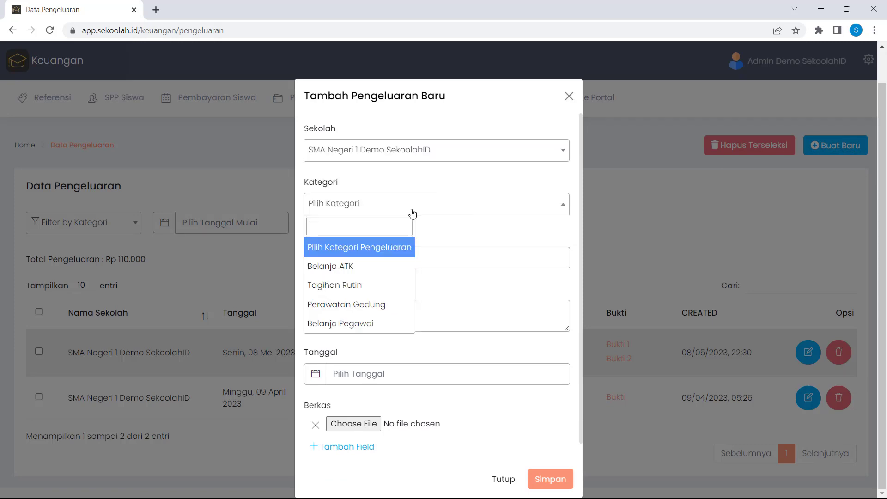
{"action": "left_click", "coordinate": [390, 304]}
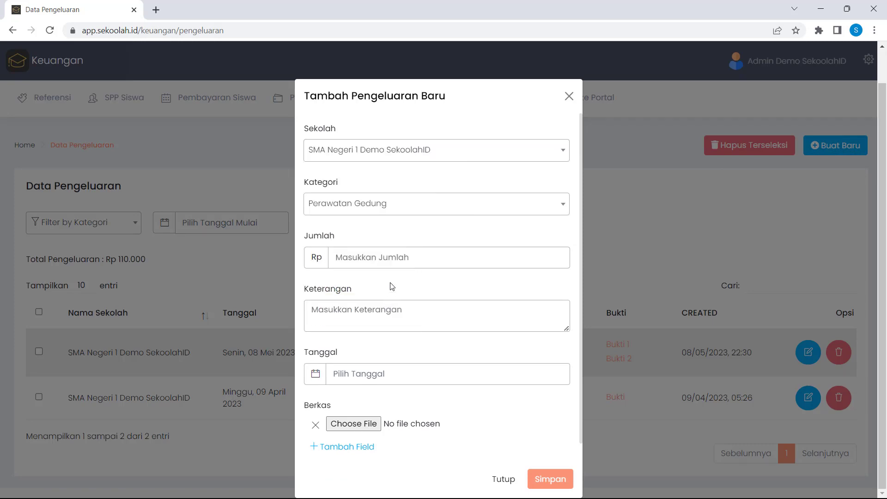
Set the expense amount to 1000000, the description to "Pembelian seng 10 lembar" and the date to 2023-05-10.
{"action": "left_click", "coordinate": [393, 261]}
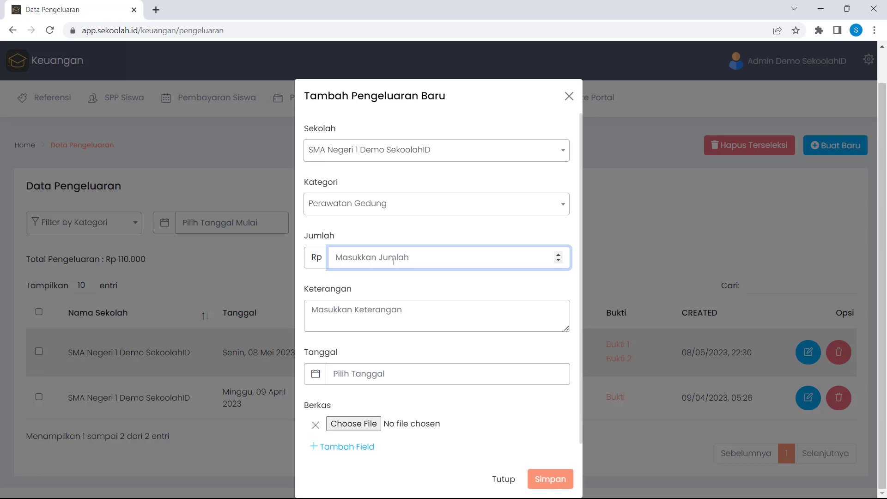
{"action": "type", "text": "1000000"}
{"action": "left_click", "coordinate": [388, 309]}
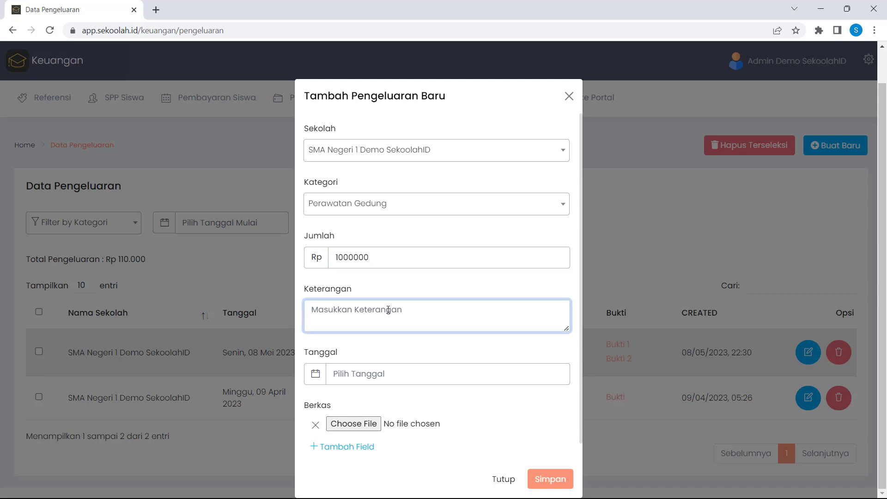
{"action": "type", "text": "Pembeli"}
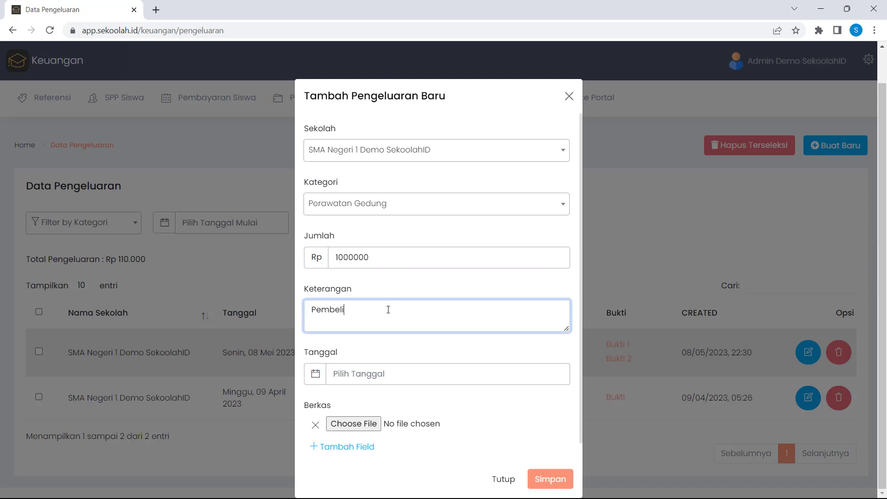
{"action": "type", "text": "an seng 10 lembar"}
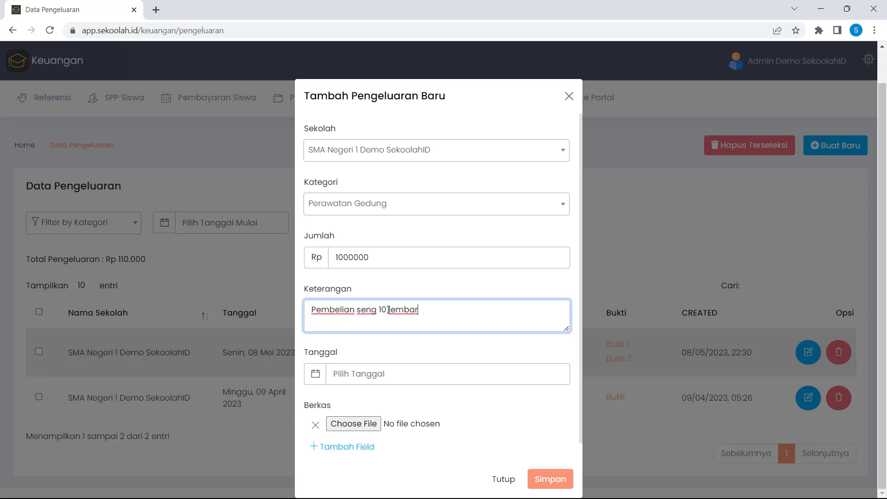
{"action": "left_click", "coordinate": [378, 373]}
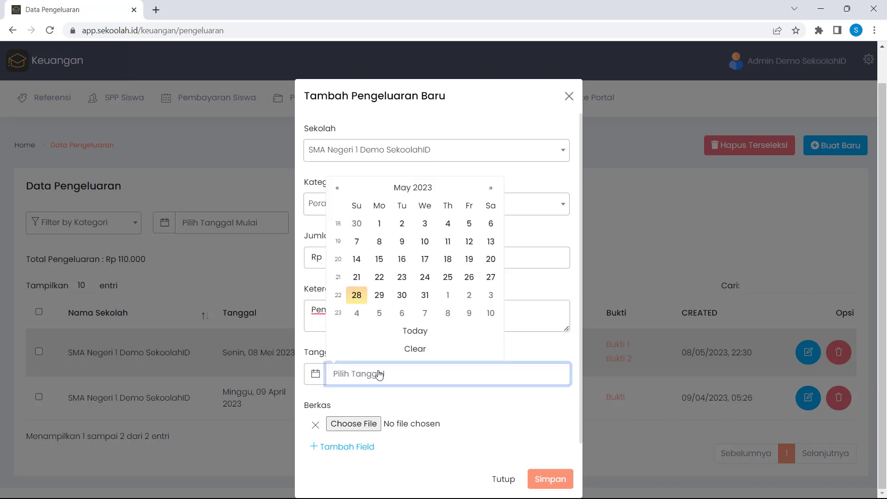
{"action": "left_click", "coordinate": [425, 244]}
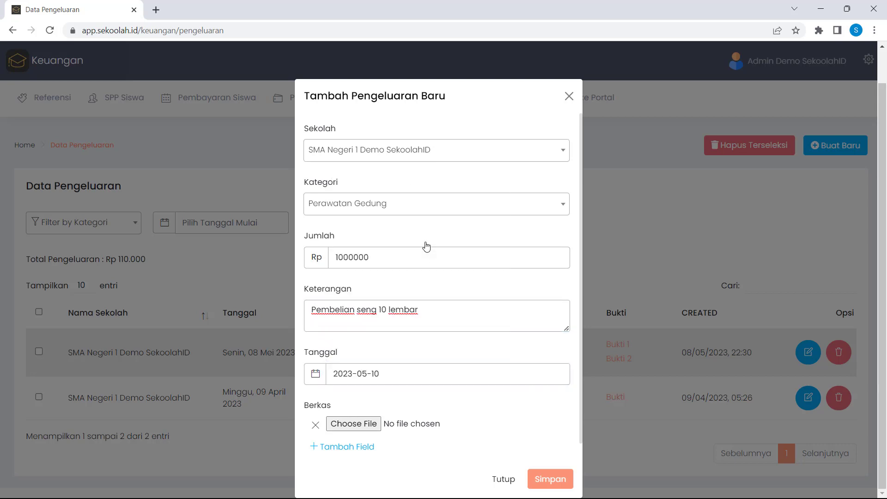
Attach the image "10 lembar seng.jpg" from the Bukti Beli folder as the only proof file and save the expense.
{"action": "scroll", "coordinate": [427, 246], "scroll_direction": "down", "scroll_amount": 1}
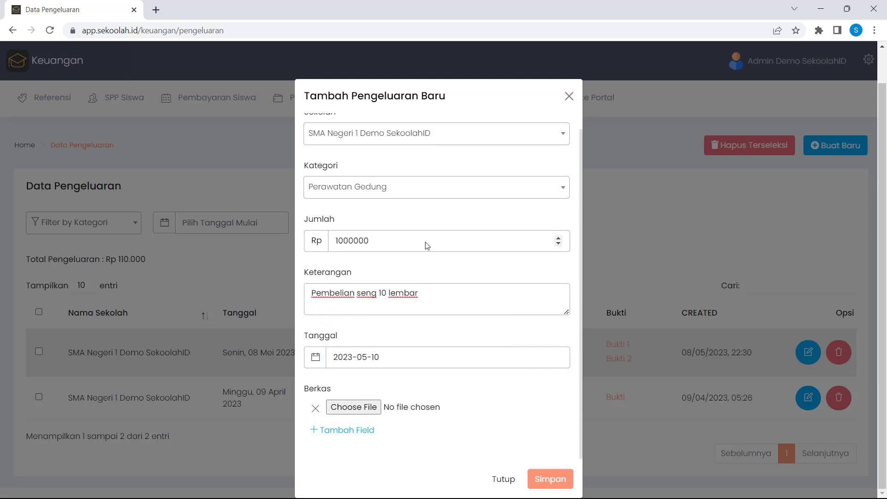
{"action": "left_click", "coordinate": [354, 408]}
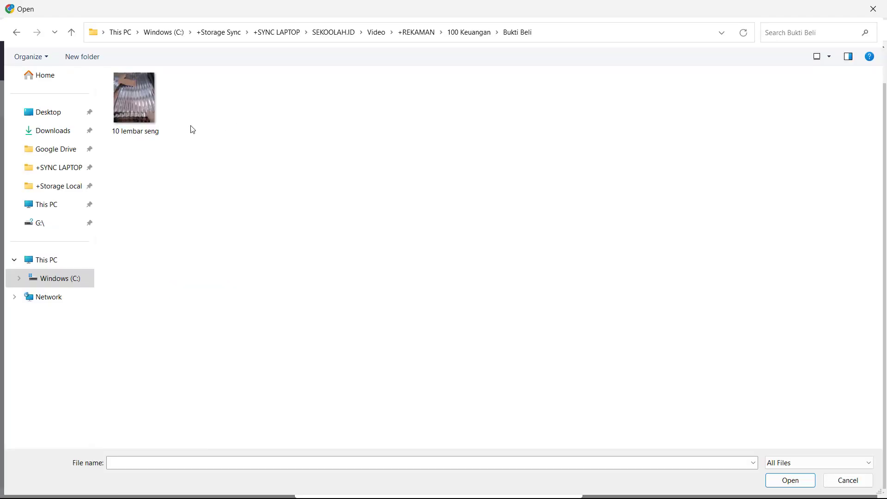
{"action": "left_click", "coordinate": [148, 106]}
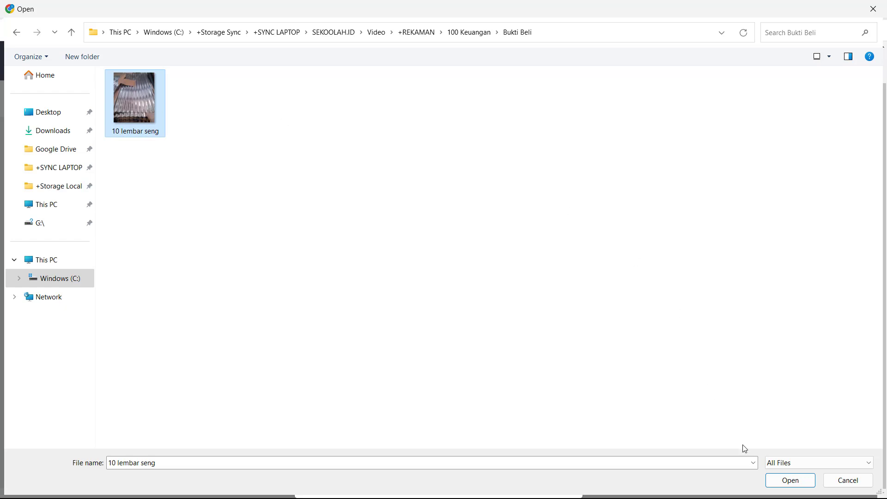
{"action": "left_click", "coordinate": [776, 481]}
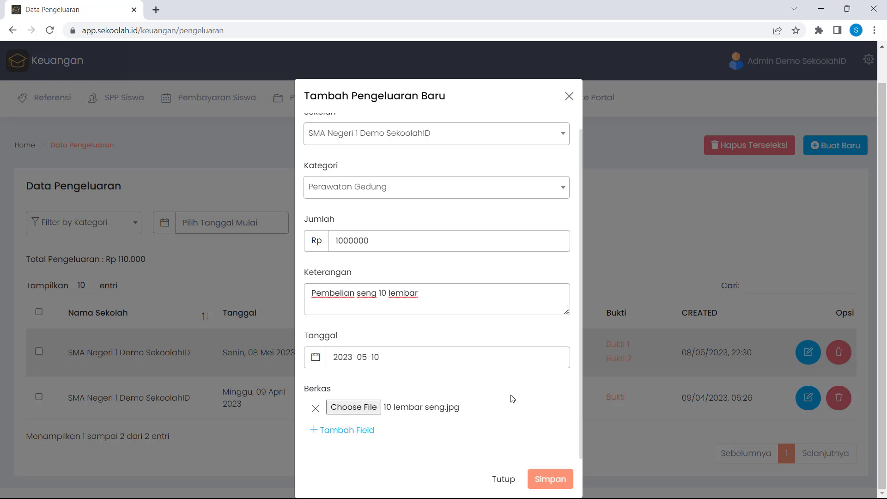
{"action": "left_click", "coordinate": [351, 436]}
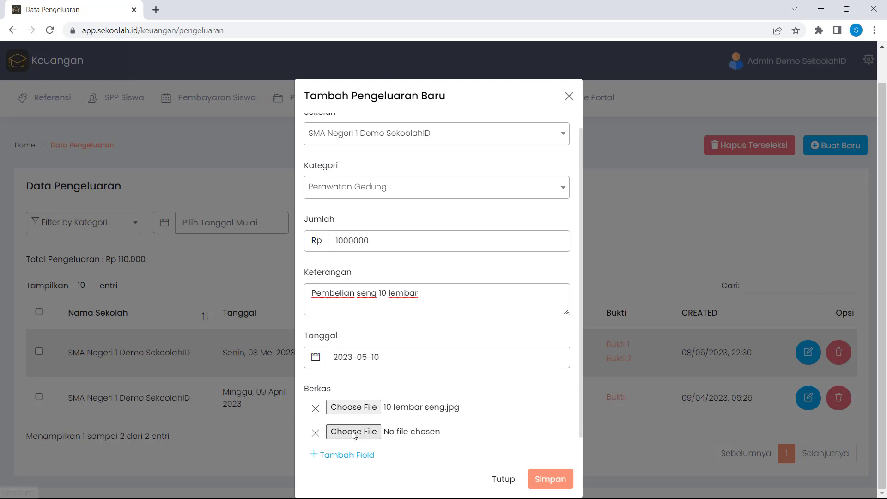
{"action": "left_click", "coordinate": [315, 436]}
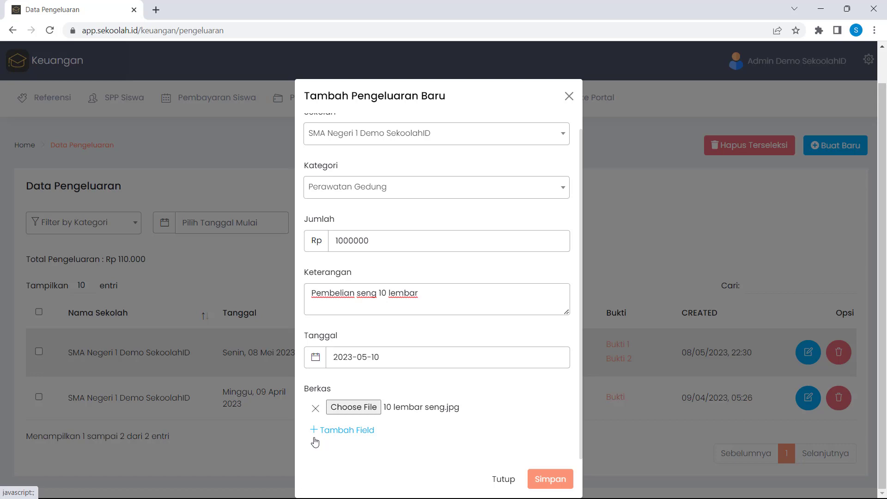
{"action": "left_click", "coordinate": [559, 484]}
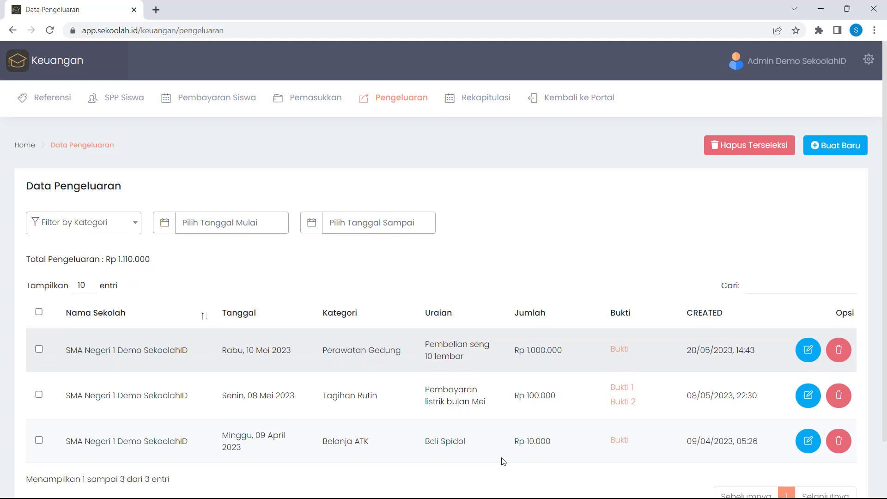
Display the Rekapitulasi report with both the start month and end month set to 2023-05.
{"action": "left_click", "coordinate": [468, 107]}
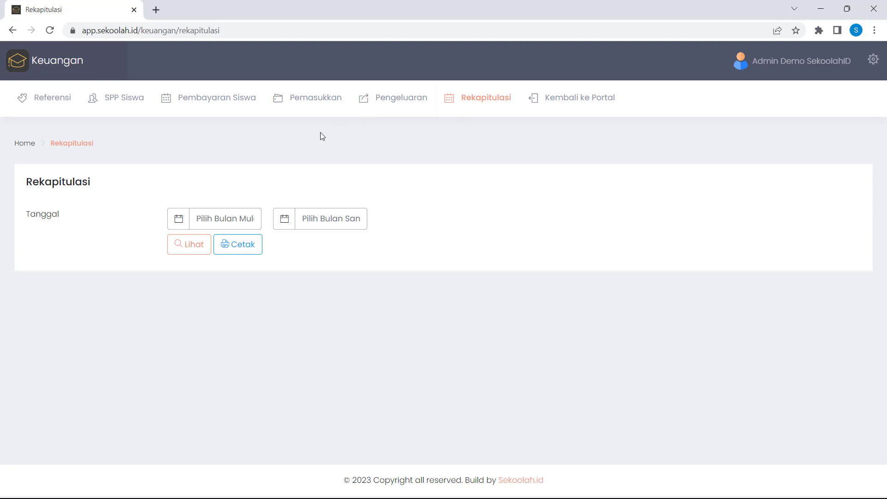
{"action": "left_click", "coordinate": [246, 218]}
{"action": "left_click", "coordinate": [212, 302]}
{"action": "left_click", "coordinate": [326, 218]}
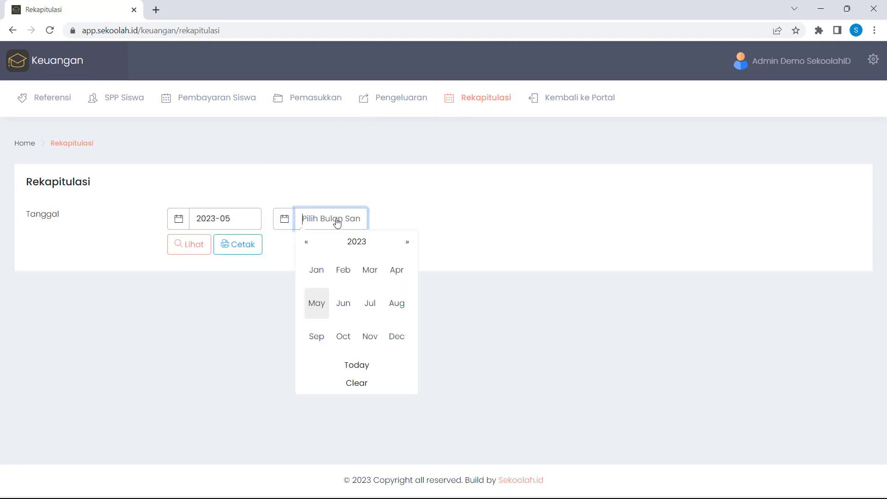
{"action": "left_click", "coordinate": [311, 305]}
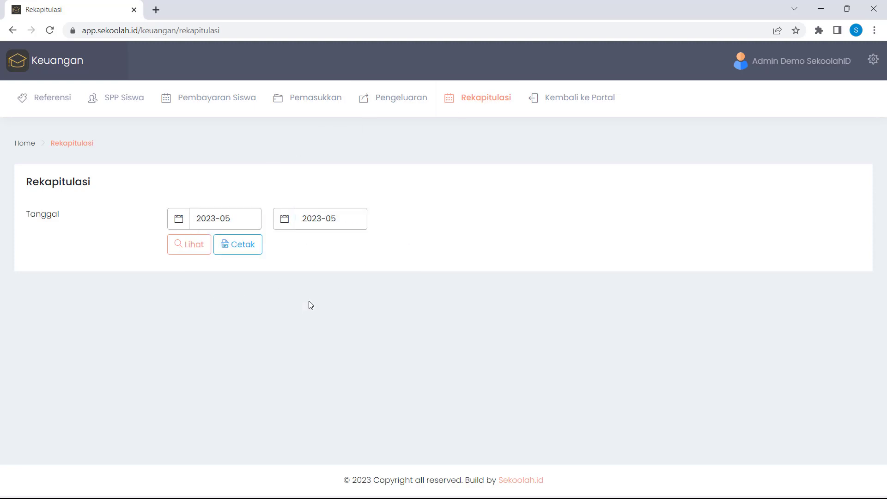
{"action": "left_click", "coordinate": [189, 252]}
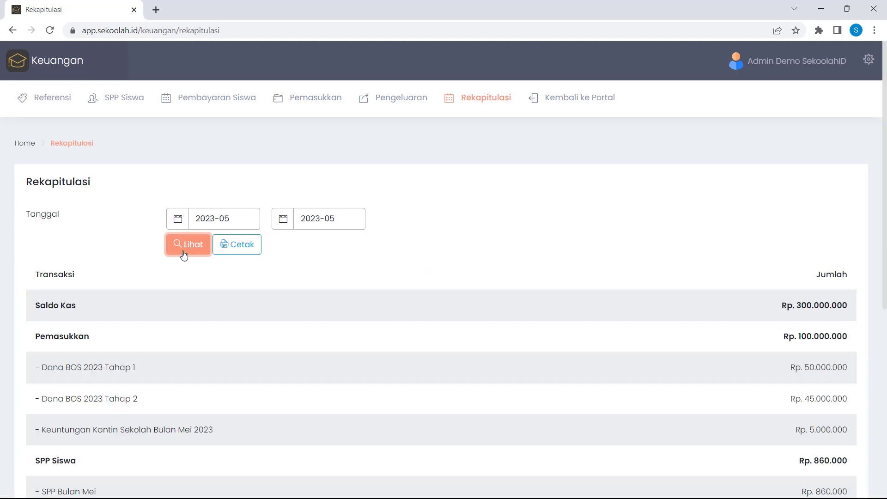
Review the recapitulation from the cash balance down to the final Saldo, and print the report.
{"action": "scroll", "coordinate": [184, 254], "scroll_direction": "down", "scroll_amount": 7}
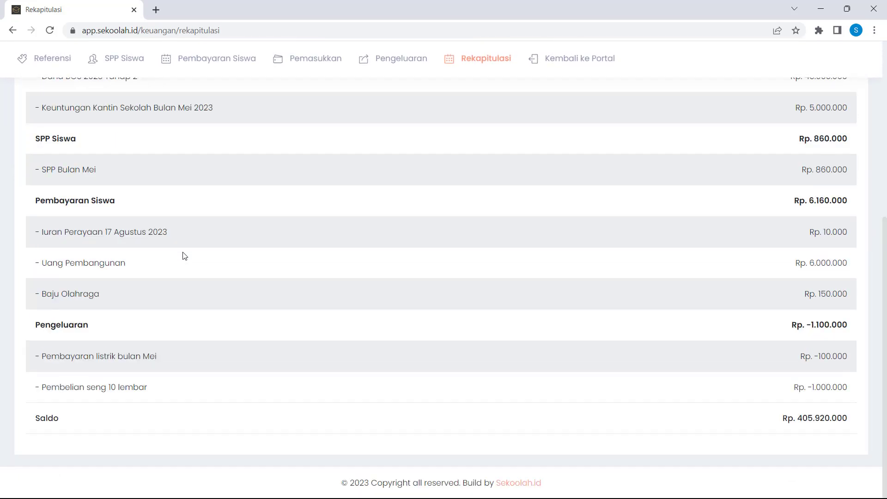
{"action": "scroll", "coordinate": [185, 256], "scroll_direction": "up", "scroll_amount": 7}
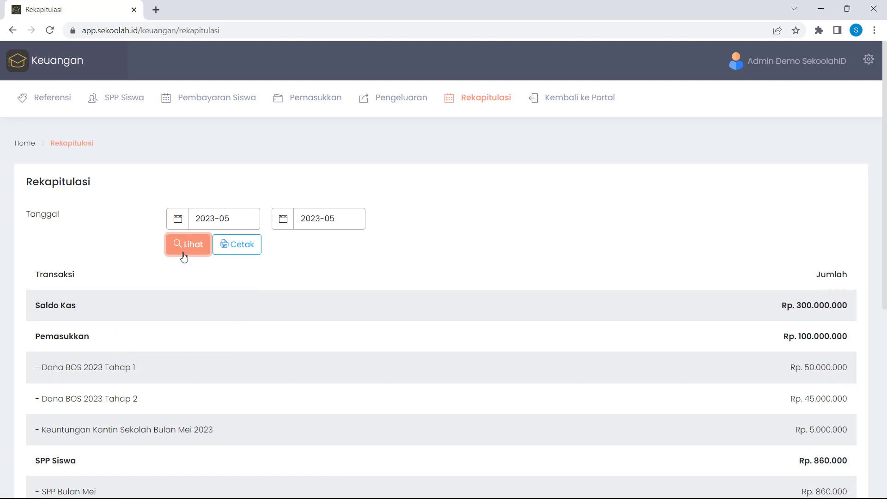
{"action": "left_click", "coordinate": [237, 252]}
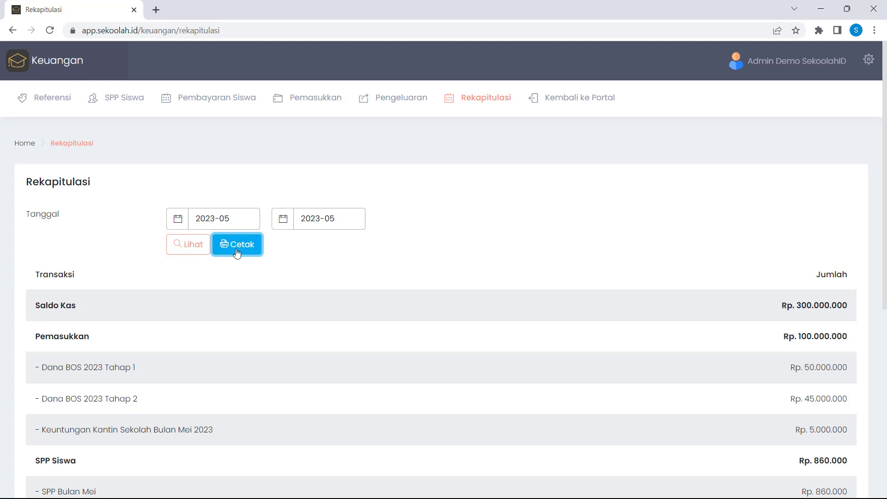